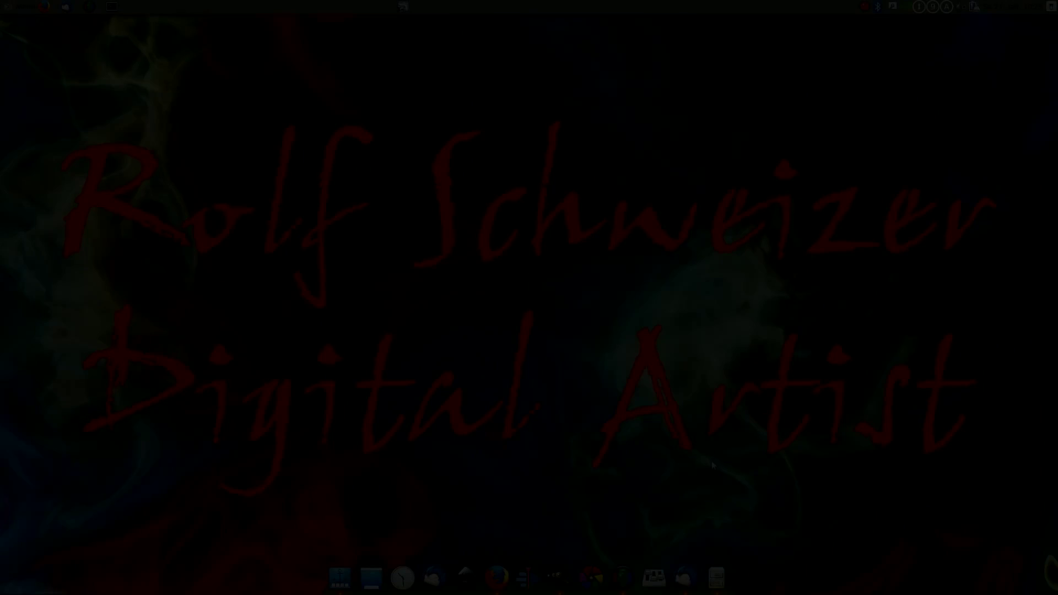
Bring up GIMP and look through the source images, ending on the storm clouds photo
left_click(540, 560)
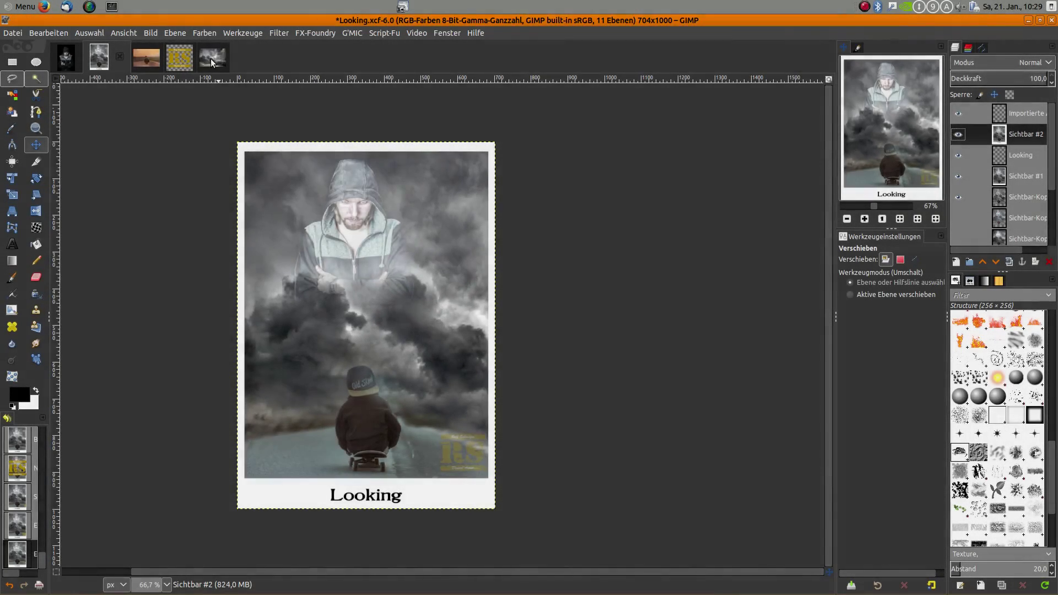
left_click(211, 59)
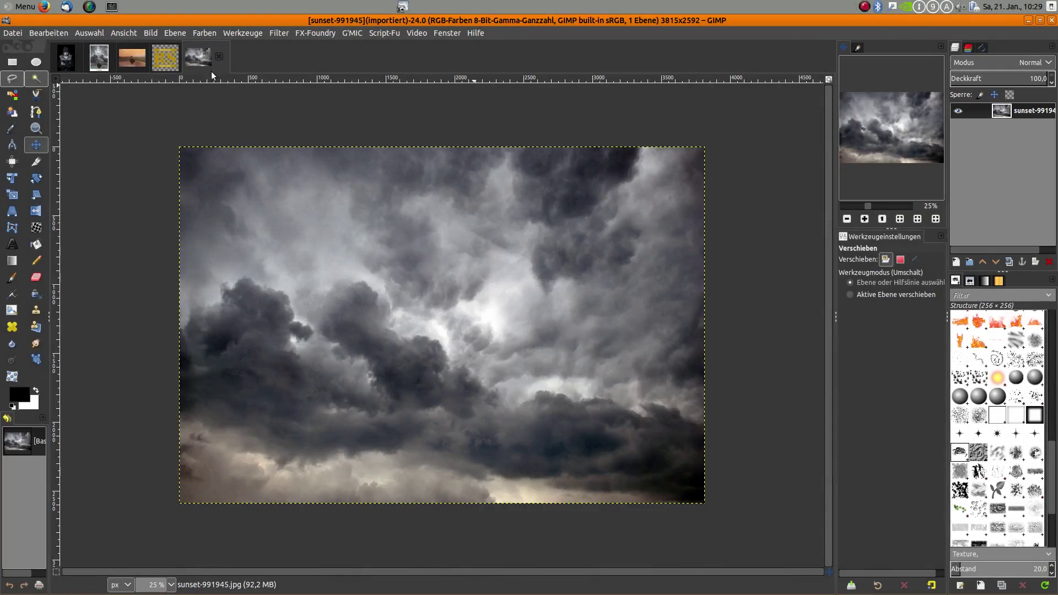
left_click(62, 60)
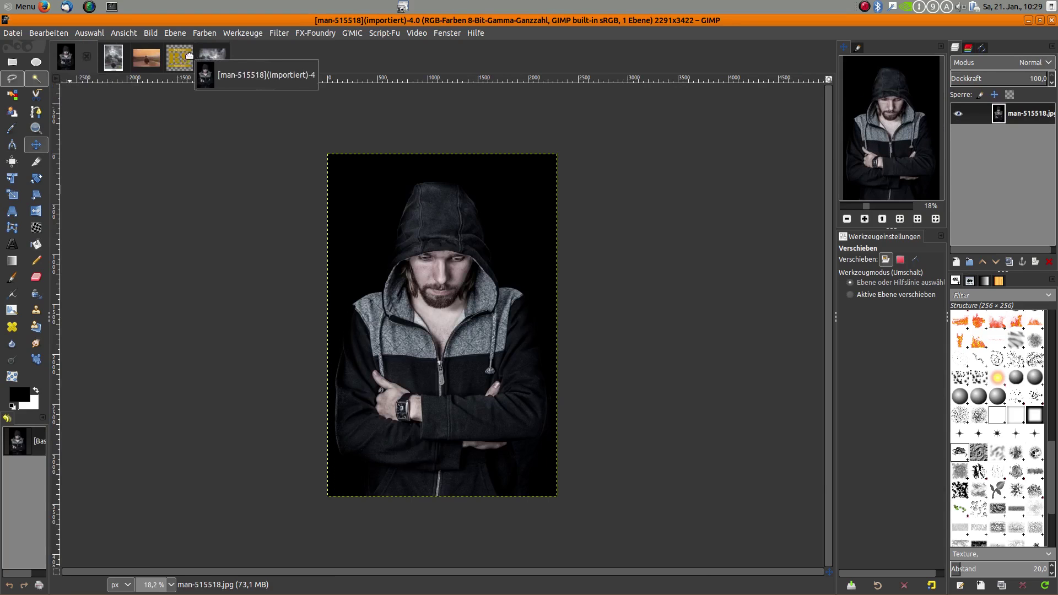
left_click(165, 57)
left_click(209, 57)
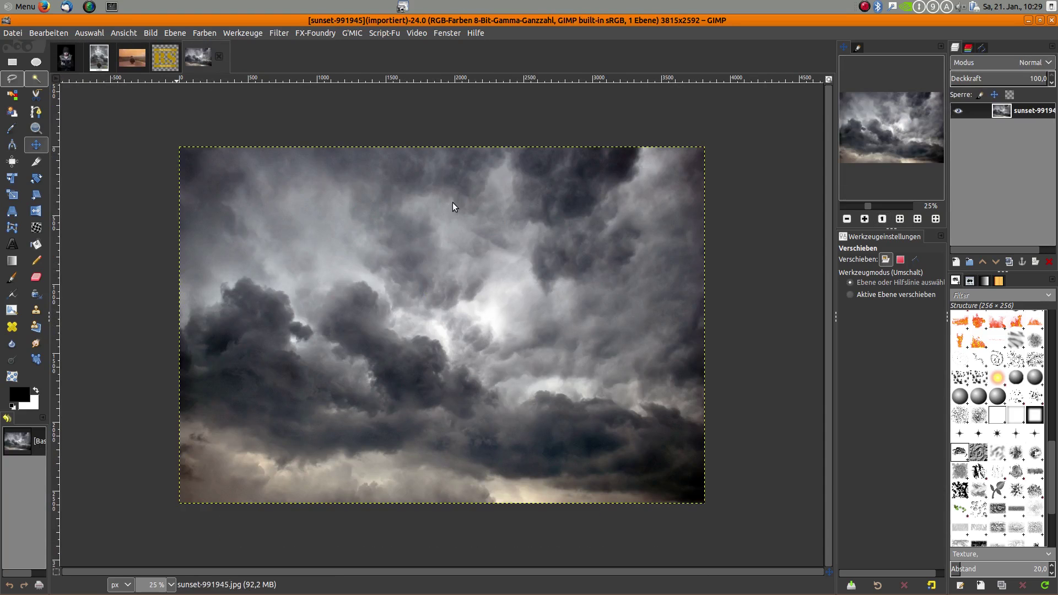
Paste the hooded man portrait as a new layer and scale it down small
key("ctrl+v")
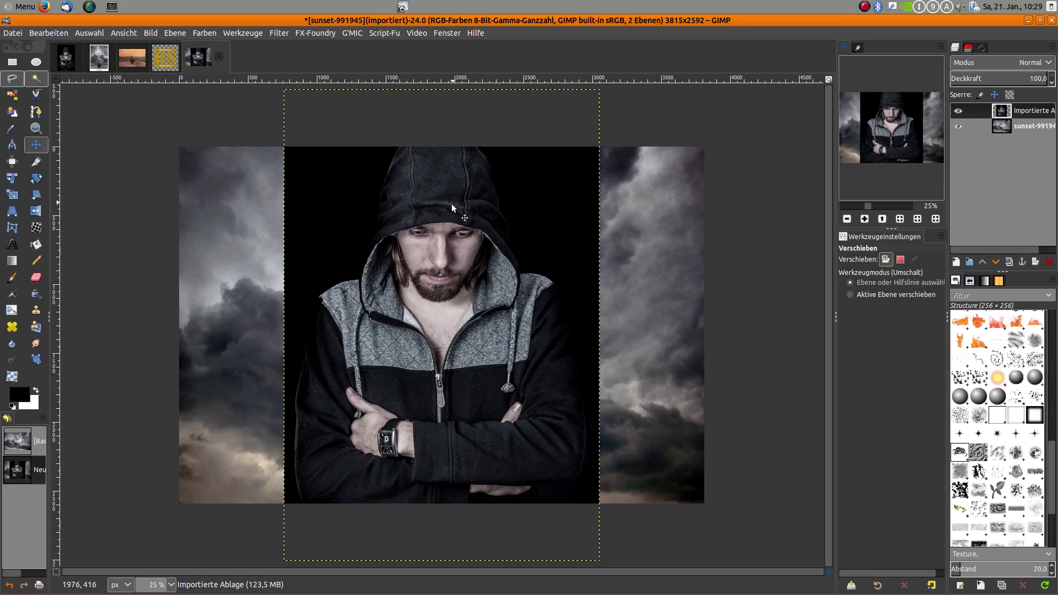
key("minus")
key("minus")
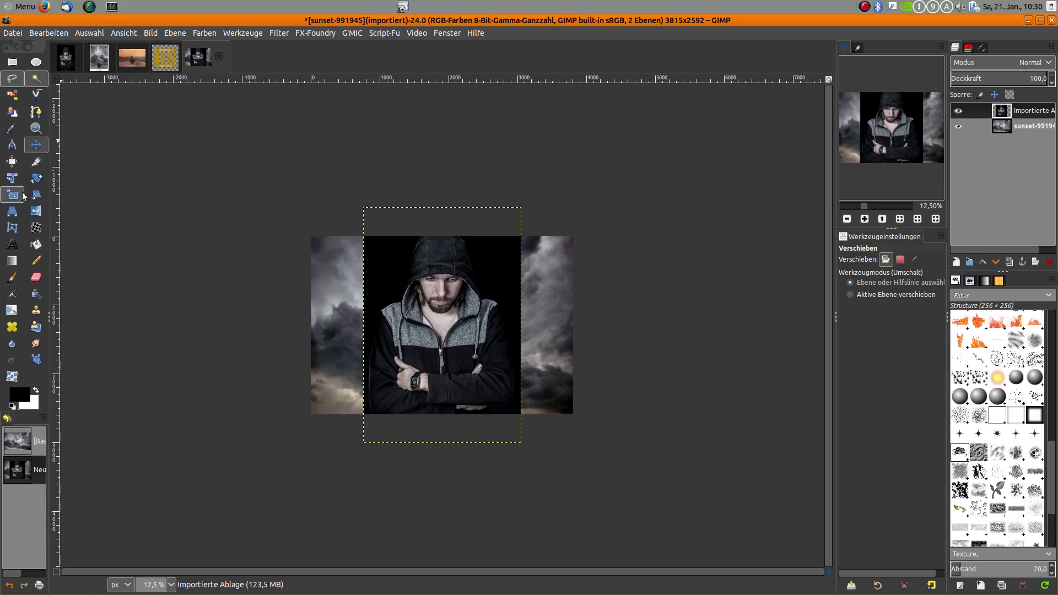
left_click(22, 196)
left_click(454, 279)
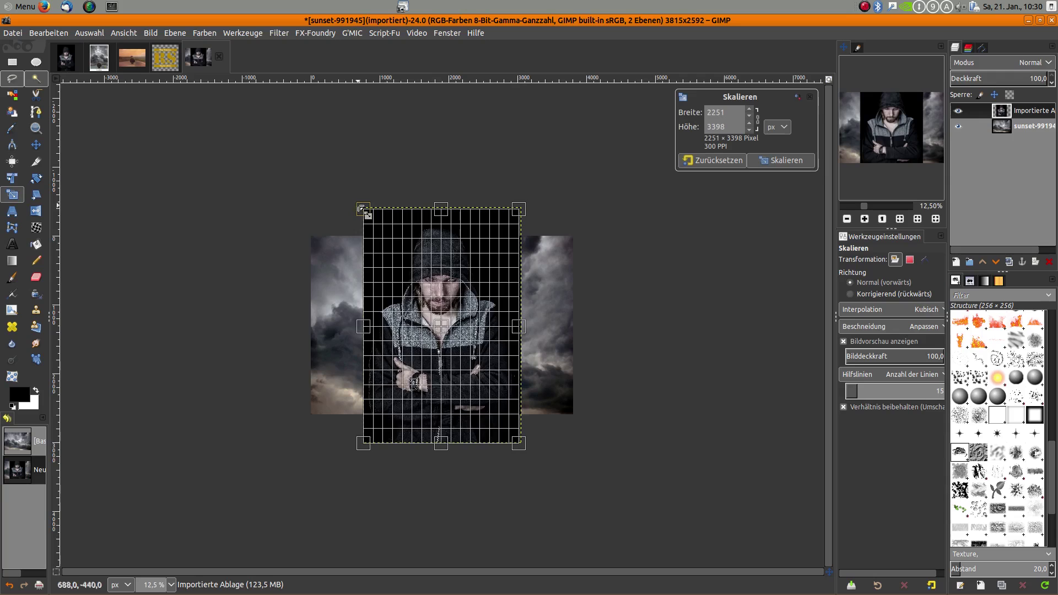
left_click_drag(362, 208, 511, 319)
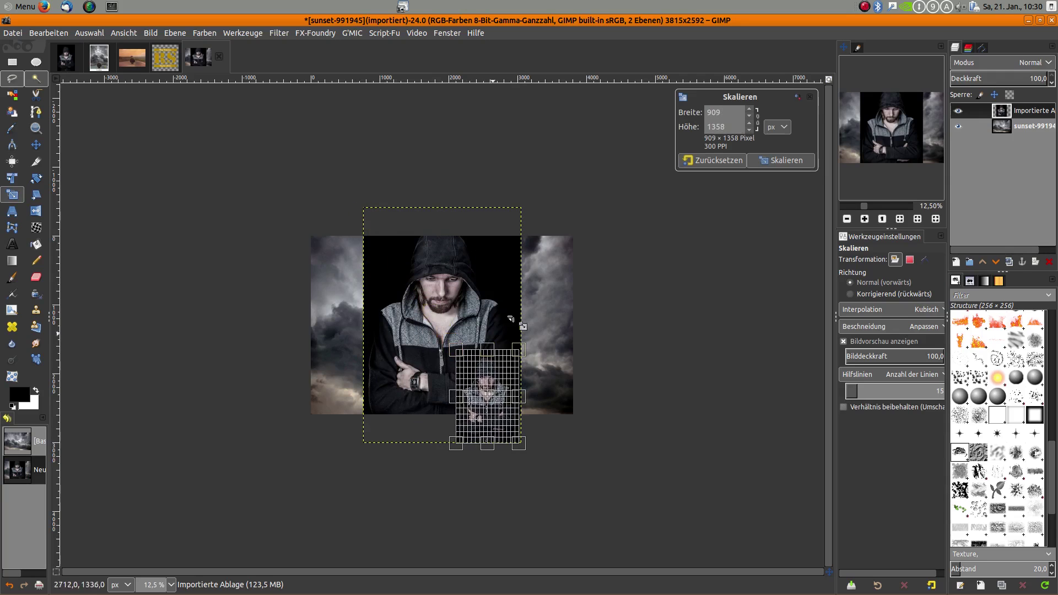
left_click(789, 164)
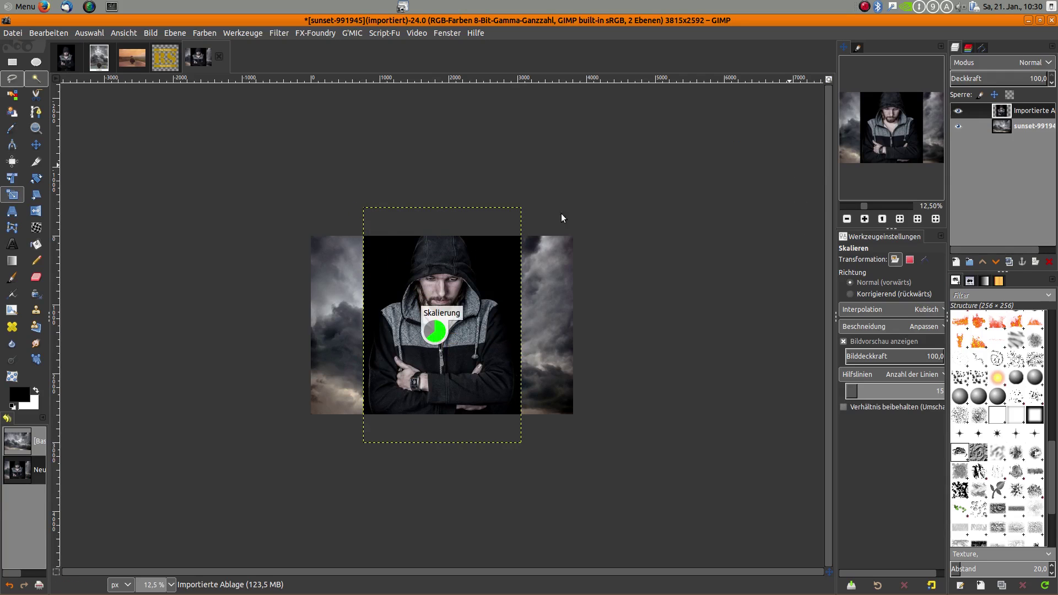
Move the small portrait into the upper-left area of the clouds
left_click(36, 145)
left_click_drag(495, 398, 366, 285)
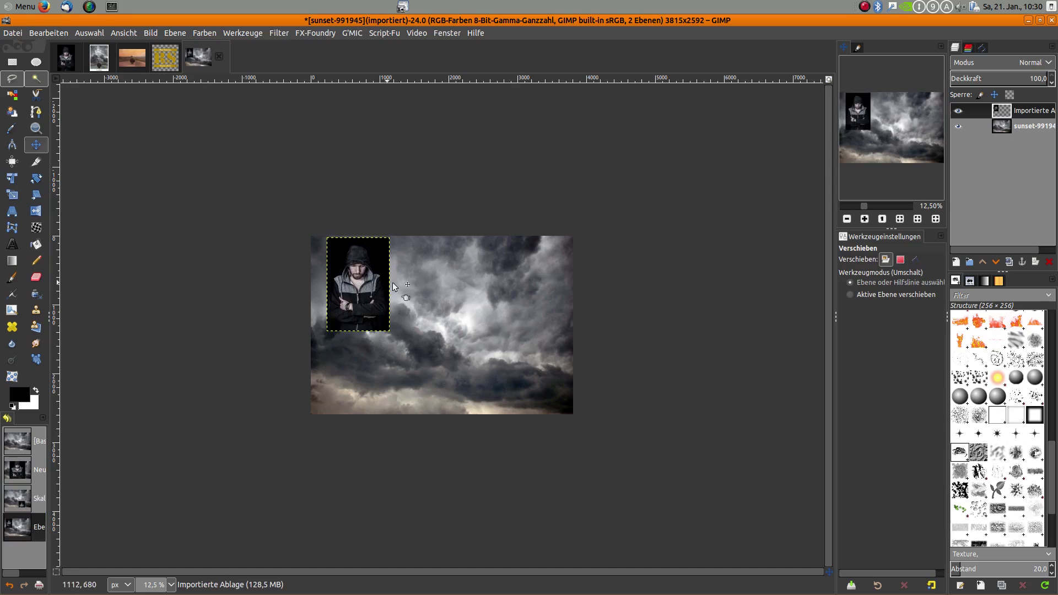
scroll(410, 289, "up", 2)
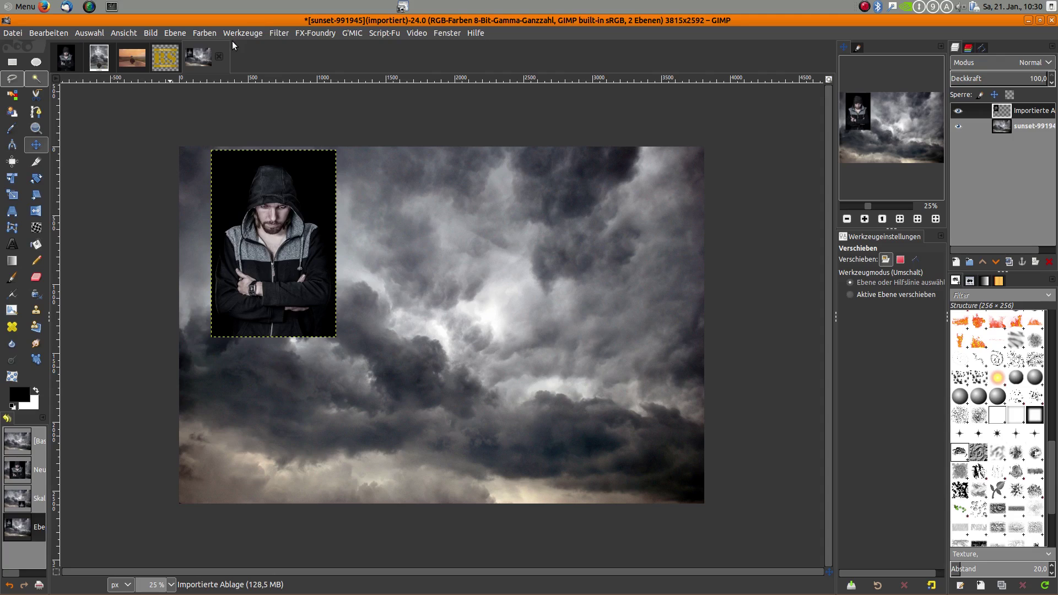
Use Color to Alpha with black to make the portrait's dark background transparent
left_click(205, 33)
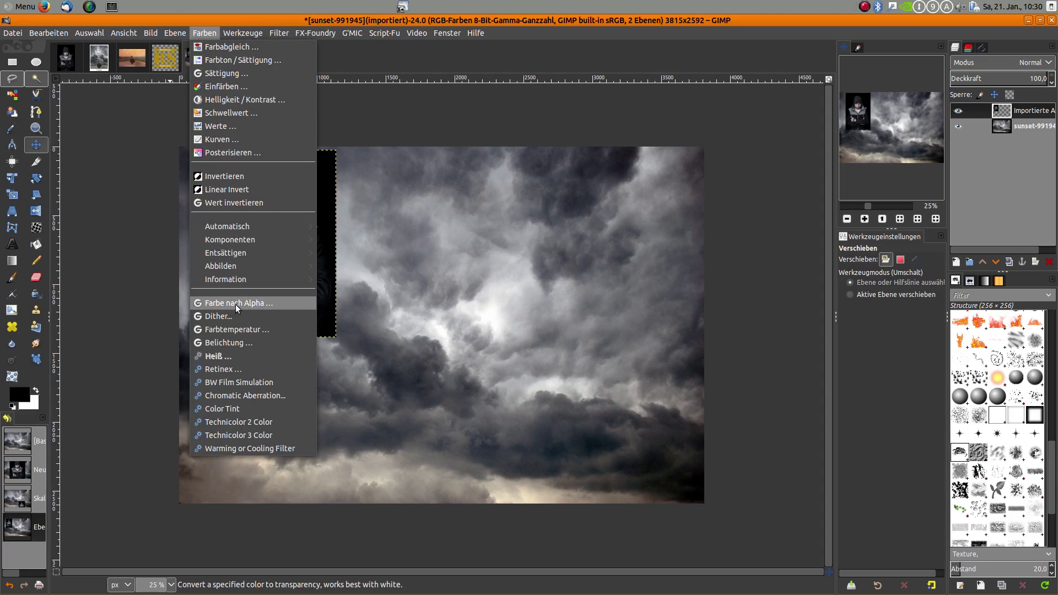
left_click(236, 305)
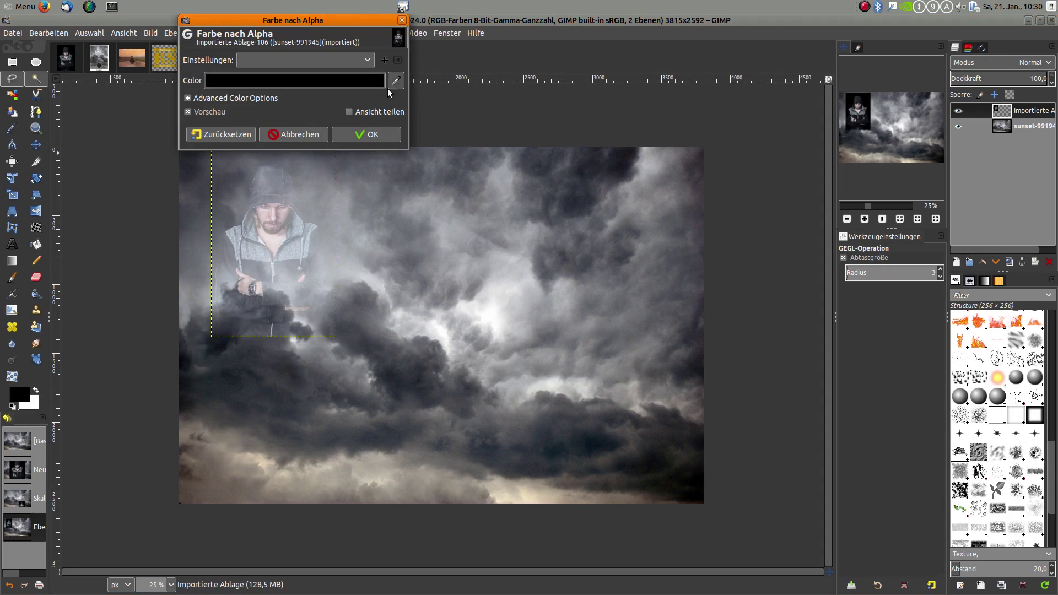
left_click(325, 160)
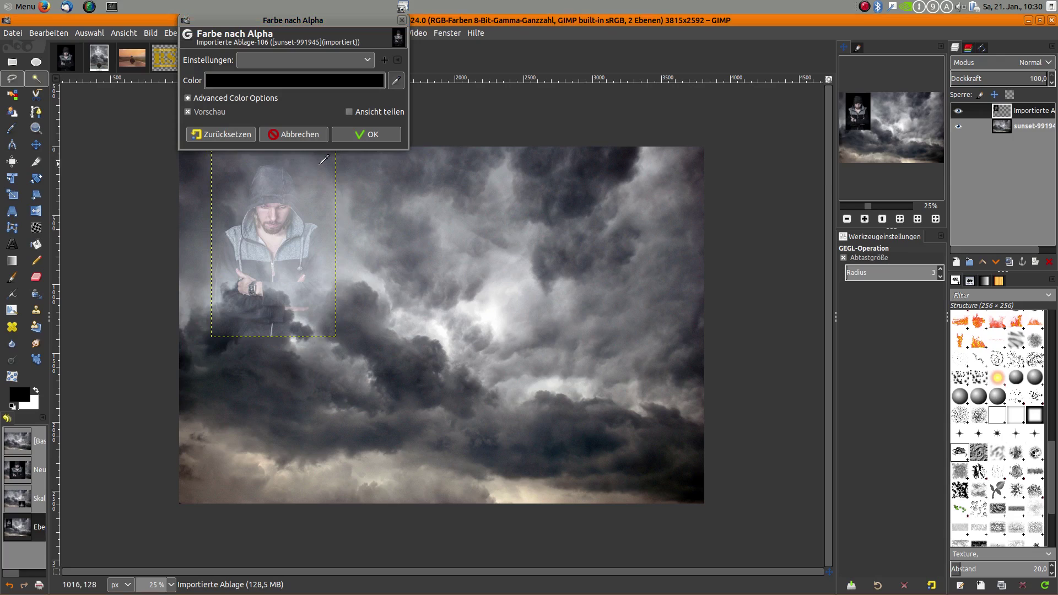
left_click(378, 135)
Duplicate the ghost layer and merge the copies back down to strengthen the figure
left_click(1014, 112)
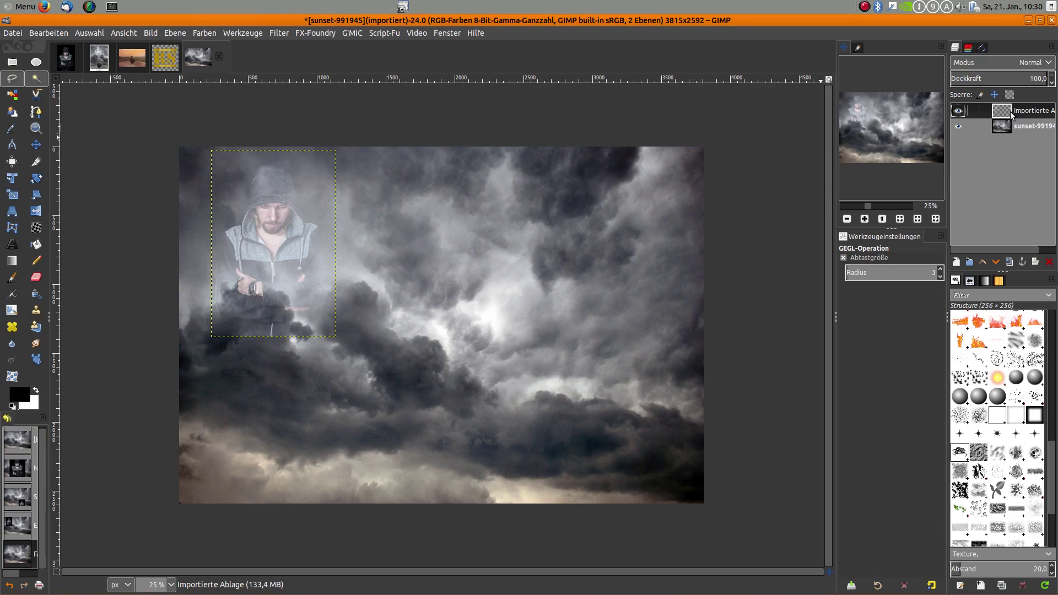
left_click(1009, 262)
left_click(1009, 261)
right_click(1023, 113)
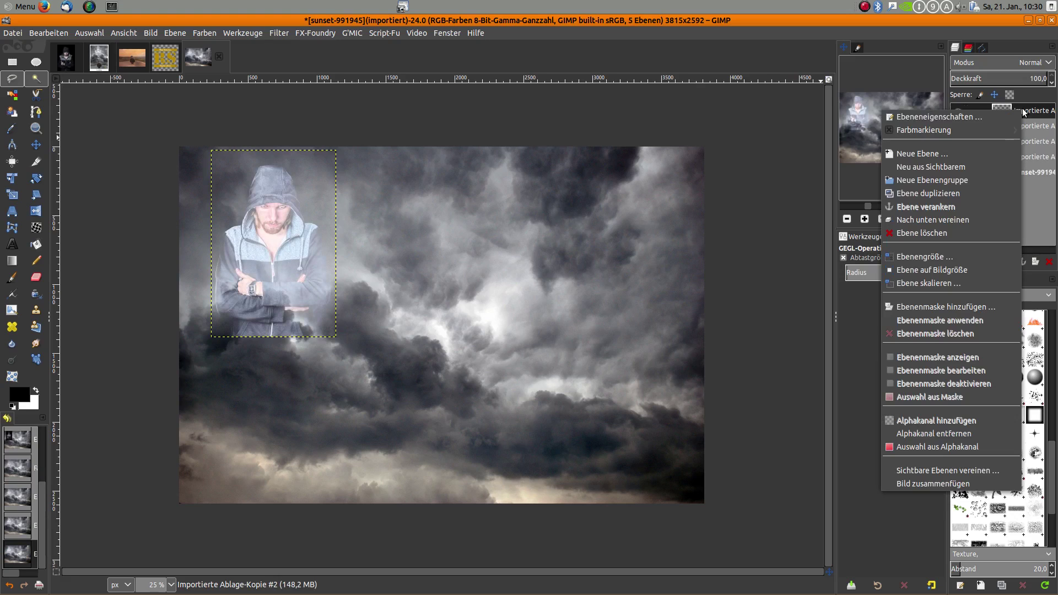
left_click(989, 218)
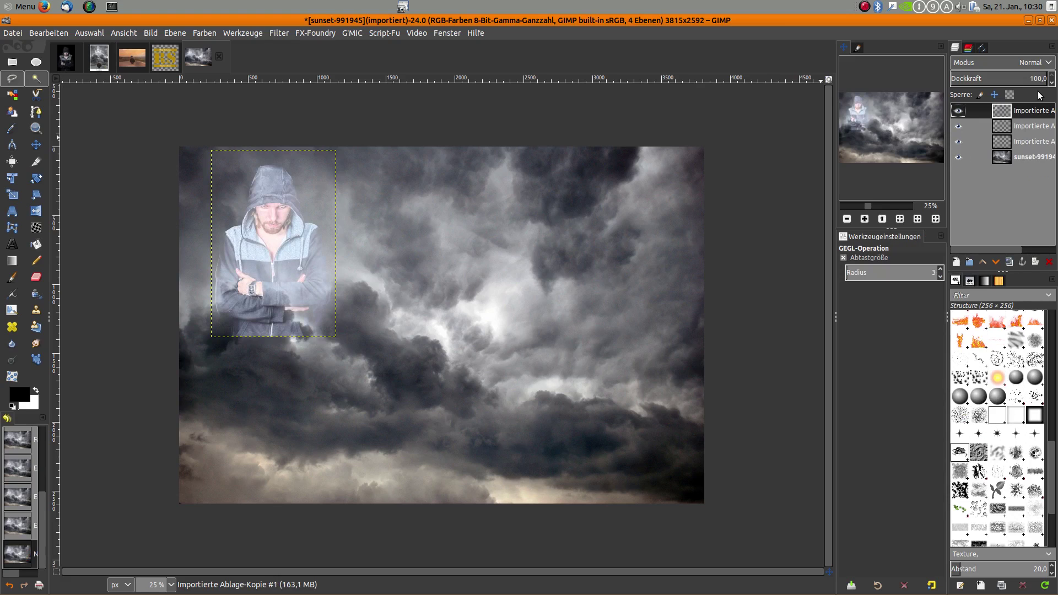
right_click(1036, 113)
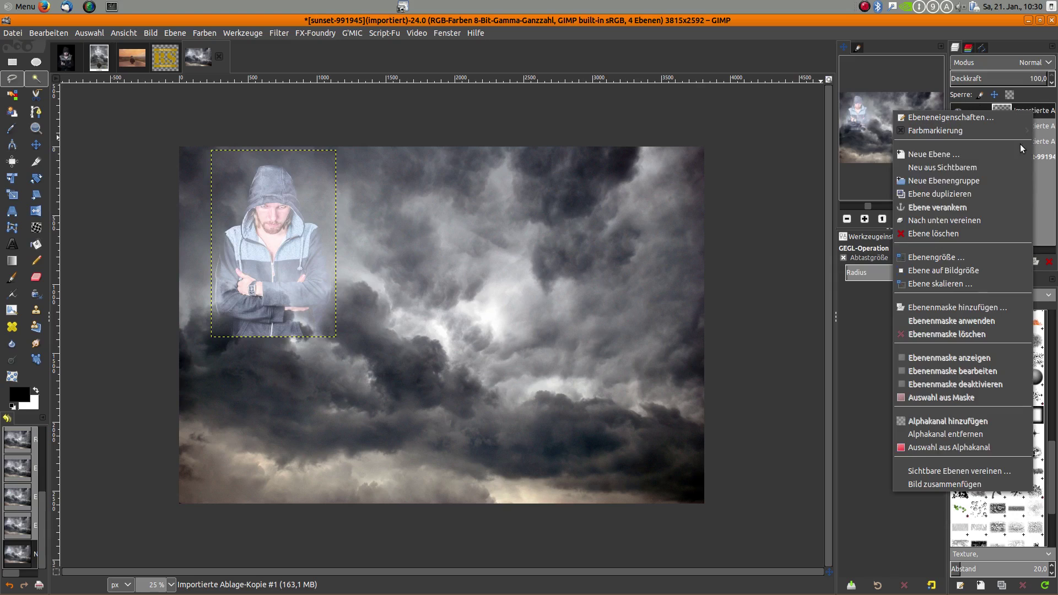
left_click(1001, 217)
right_click(1026, 109)
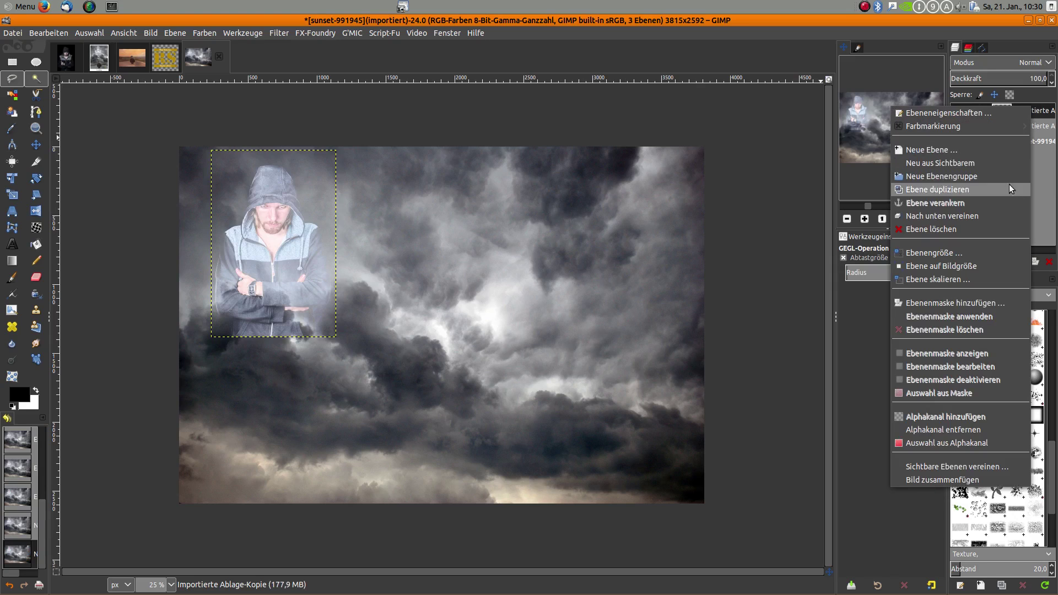
left_click(1004, 217)
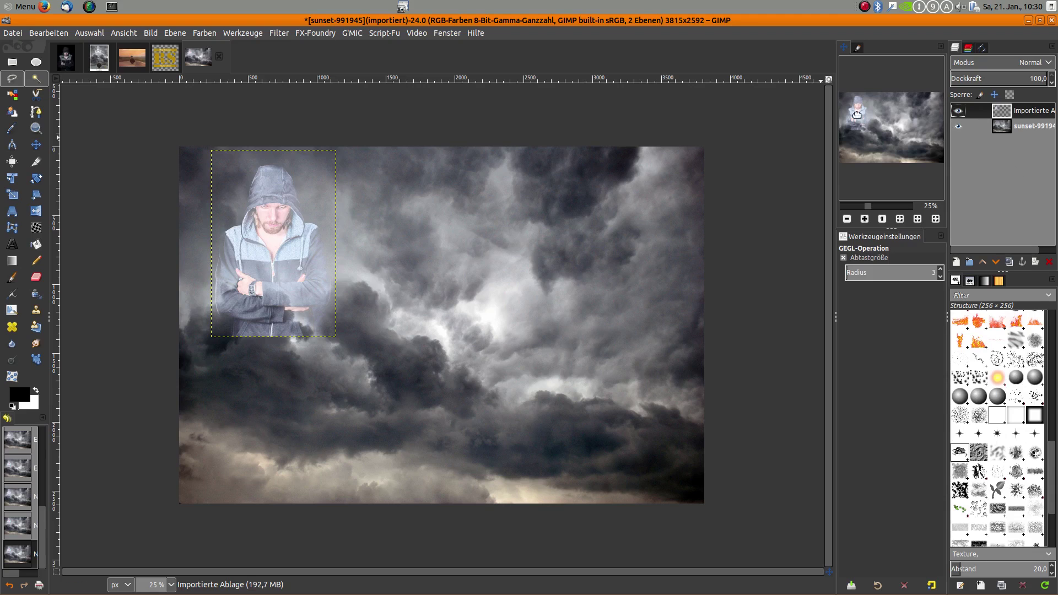
Apply Levels to the ghost, raising the black point, lowering the white point and shifting midtones
left_click(174, 33)
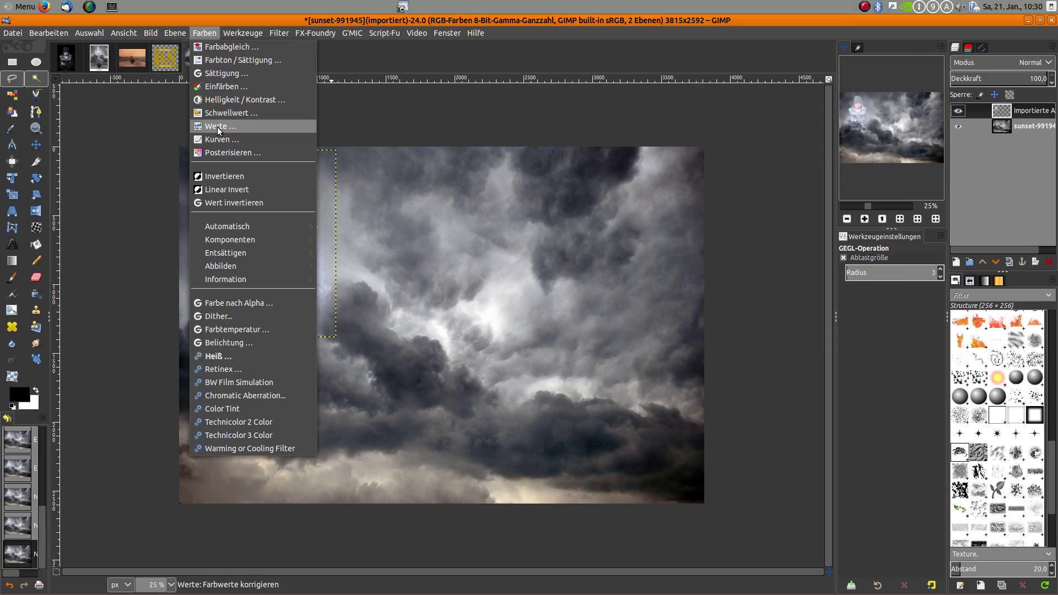
left_click(217, 126)
mouse_move(682, 173)
left_mouse_down()
mouse_move(791, 171)
mouse_move(716, 173)
left_mouse_up()
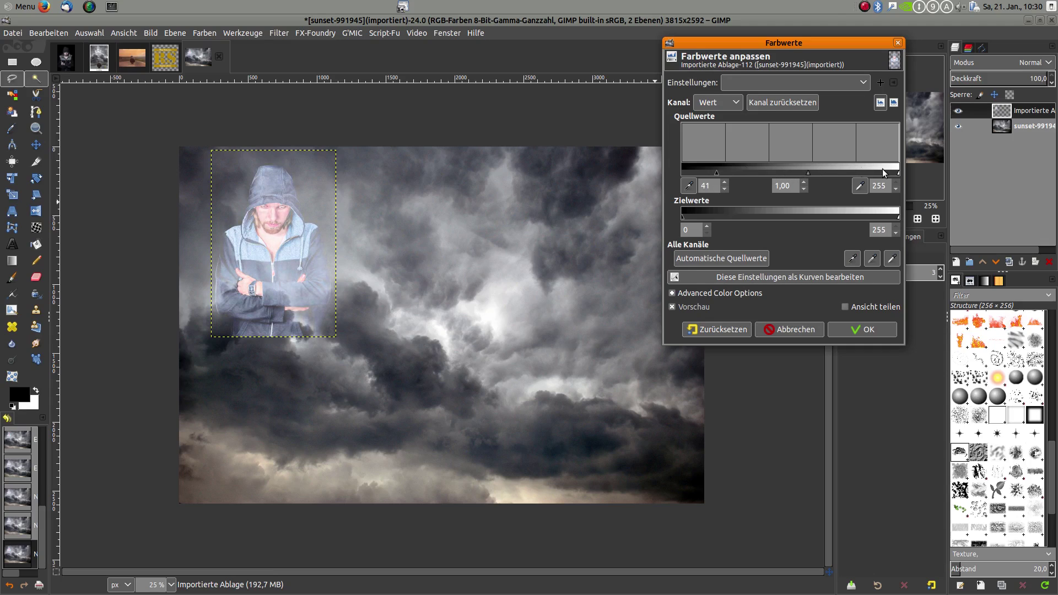
mouse_move(898, 172)
left_mouse_down()
mouse_move(886, 173)
mouse_move(904, 176)
left_mouse_up()
mouse_move(806, 172)
left_mouse_down()
mouse_move(833, 175)
mouse_move(824, 176)
left_mouse_up()
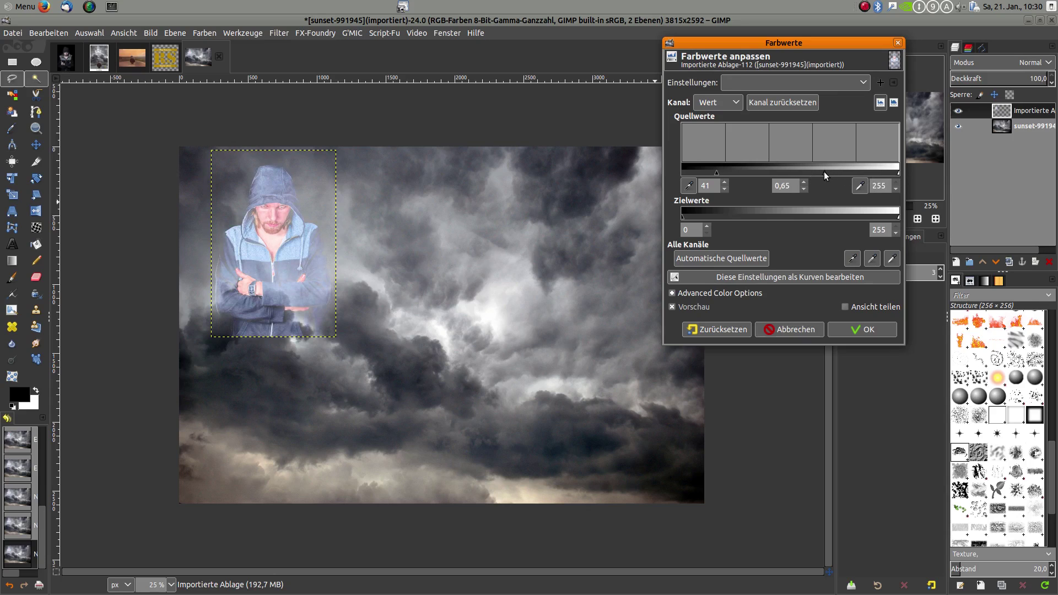
left_click(860, 330)
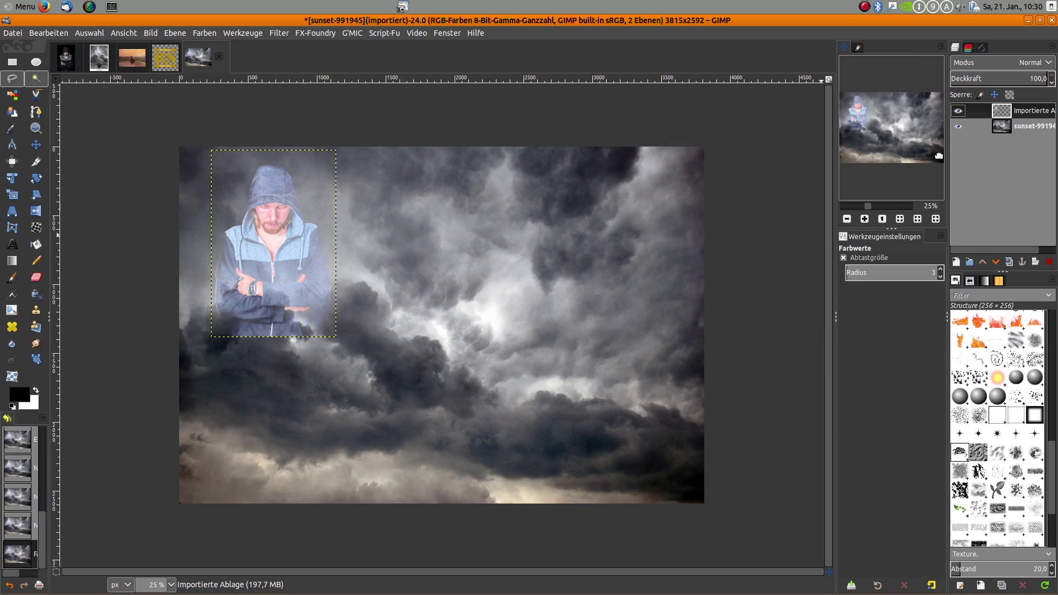
Bring the skateboarding boy photo into the cloud image and scale it down
left_click(124, 58)
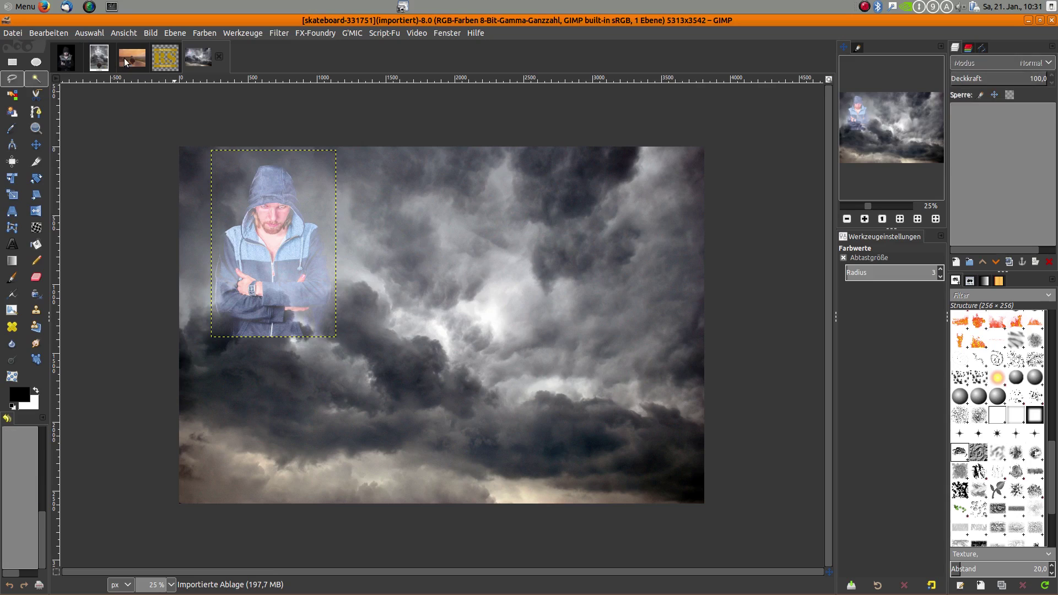
mouse_move(130, 56)
left_mouse_down()
mouse_move(269, 333)
mouse_move(268, 425)
left_mouse_up()
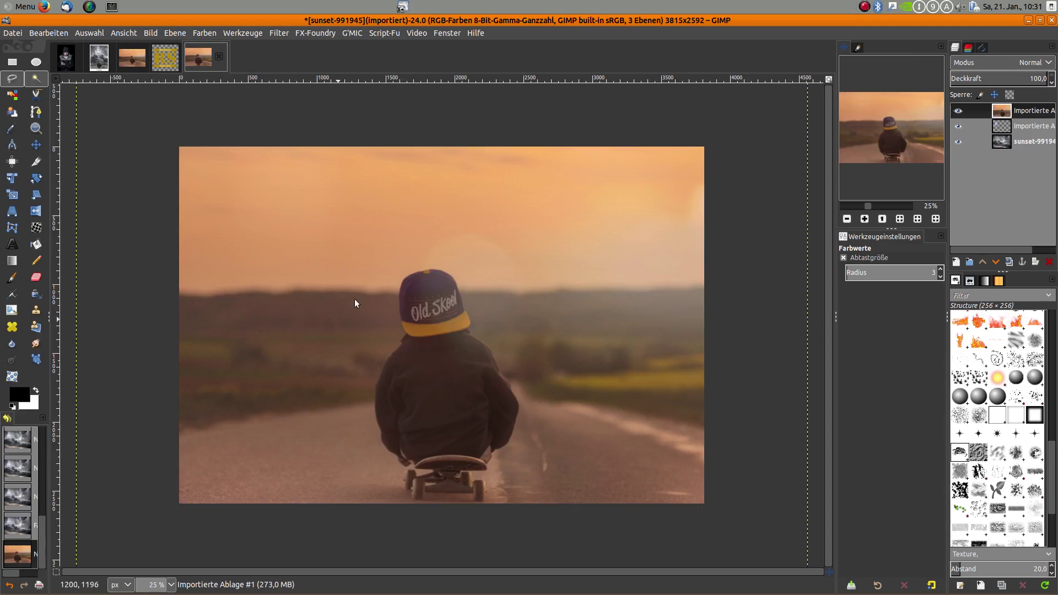
key("minus")
left_click(12, 194)
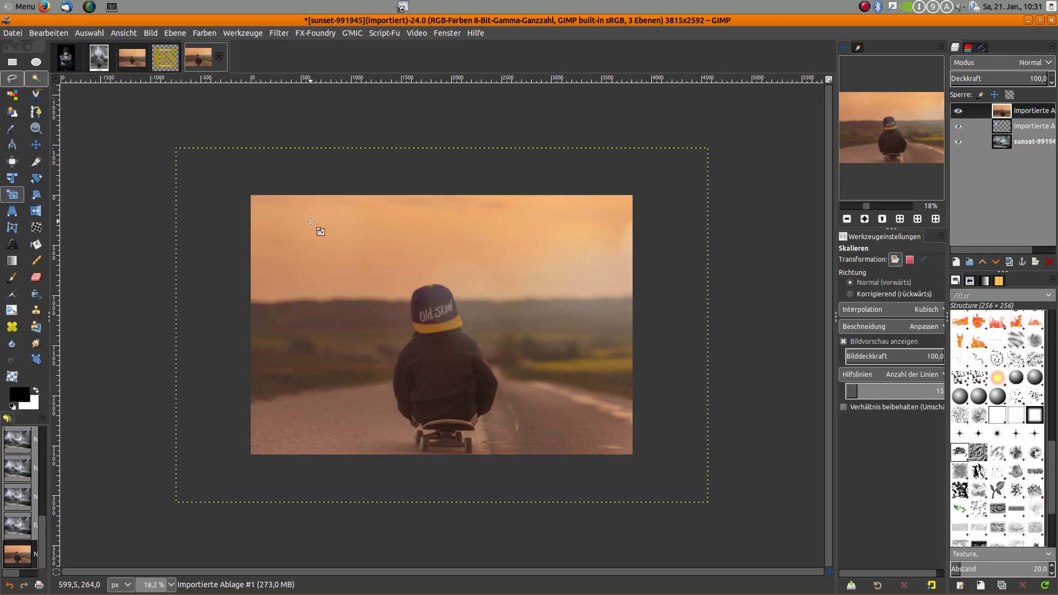
left_click(226, 182)
left_click_drag(182, 149, 584, 418)
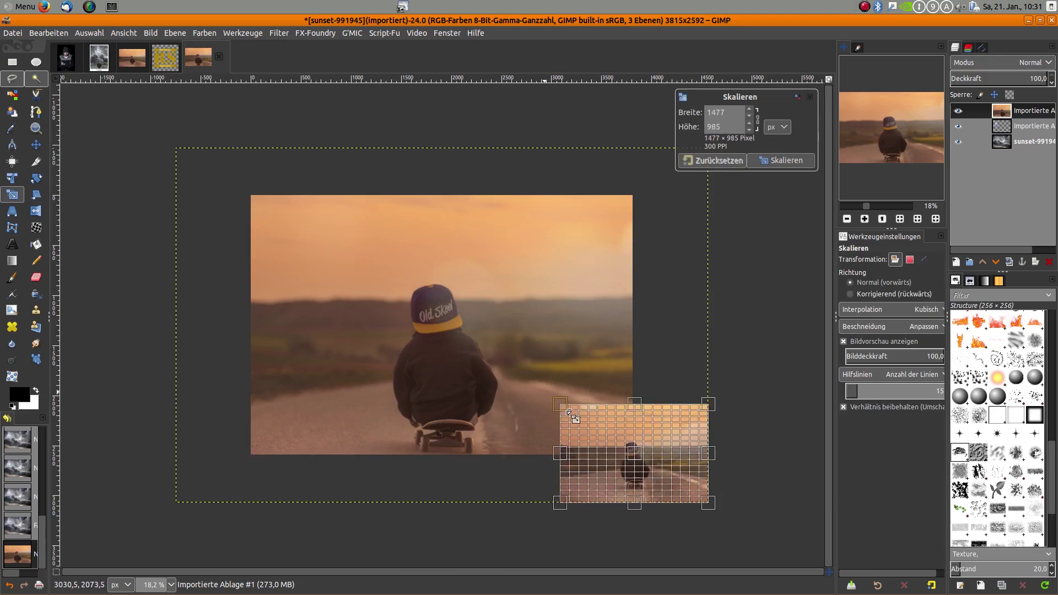
left_click(801, 165)
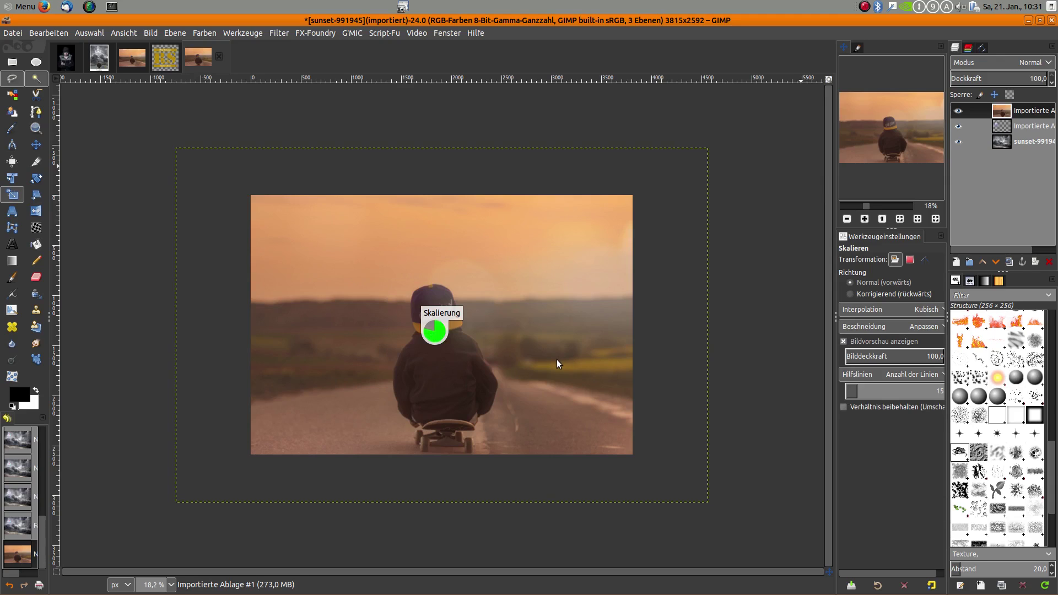
Place the boy photo in the lower-left corner, resizing and nudging it to fit
key("m")
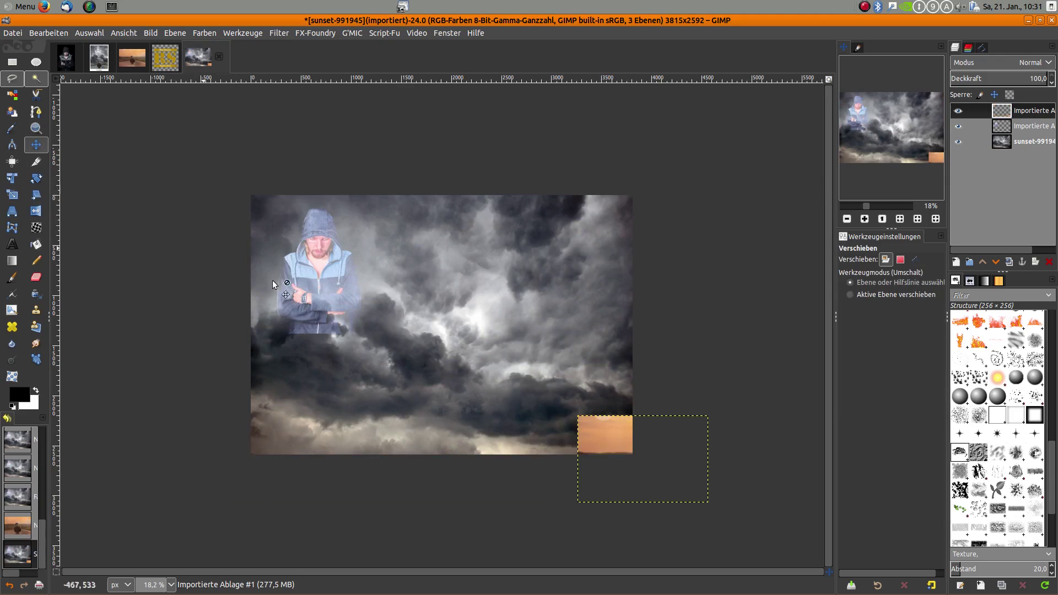
mouse_move(603, 431)
left_mouse_down()
mouse_move(283, 381)
mouse_move(280, 391)
left_mouse_up()
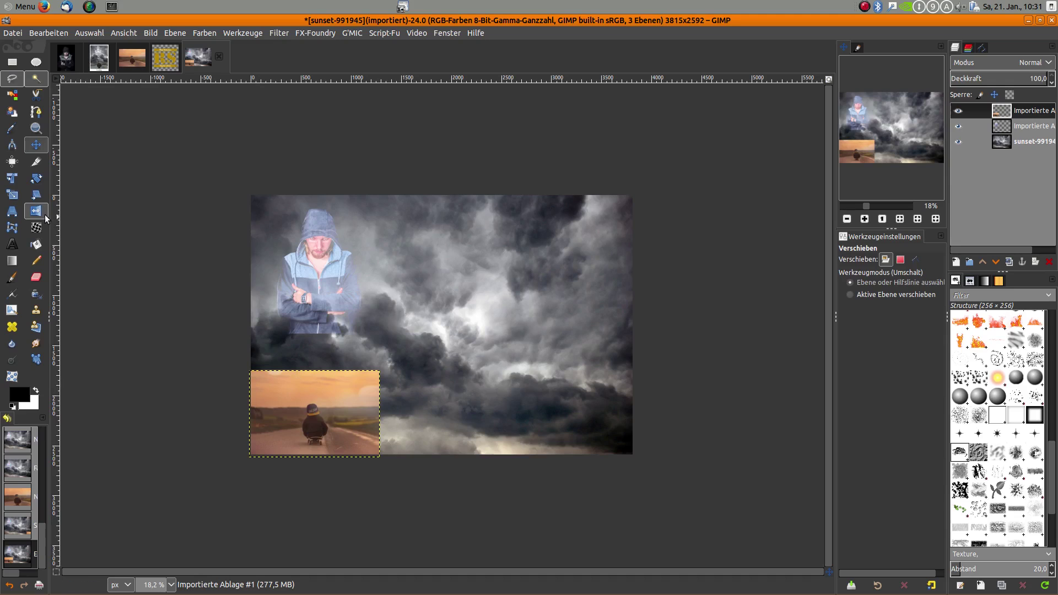
left_click(12, 194)
left_click(266, 376)
left_click_drag(379, 371, 408, 357)
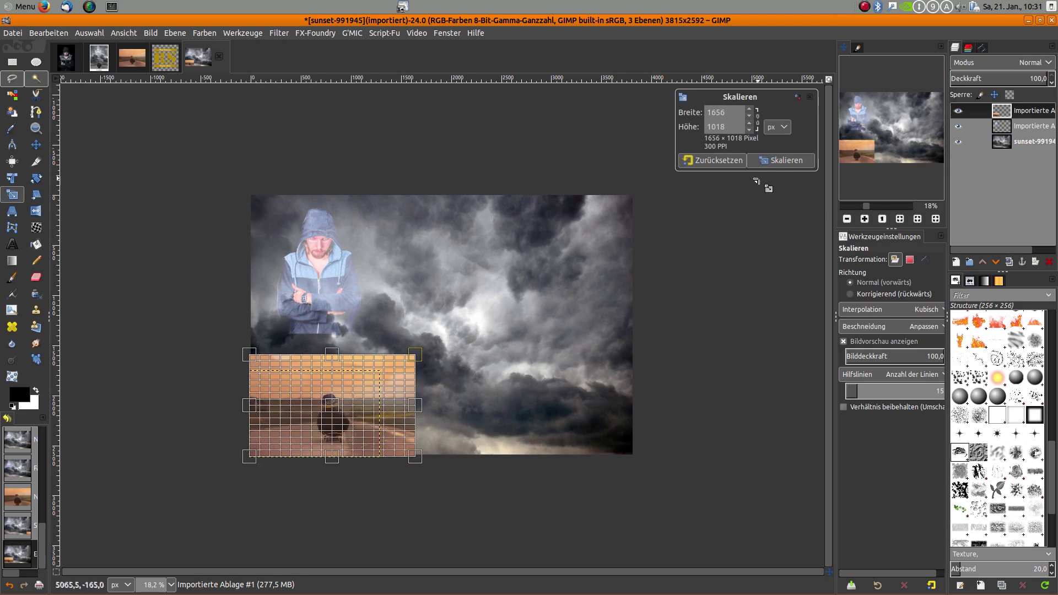
left_click(786, 161)
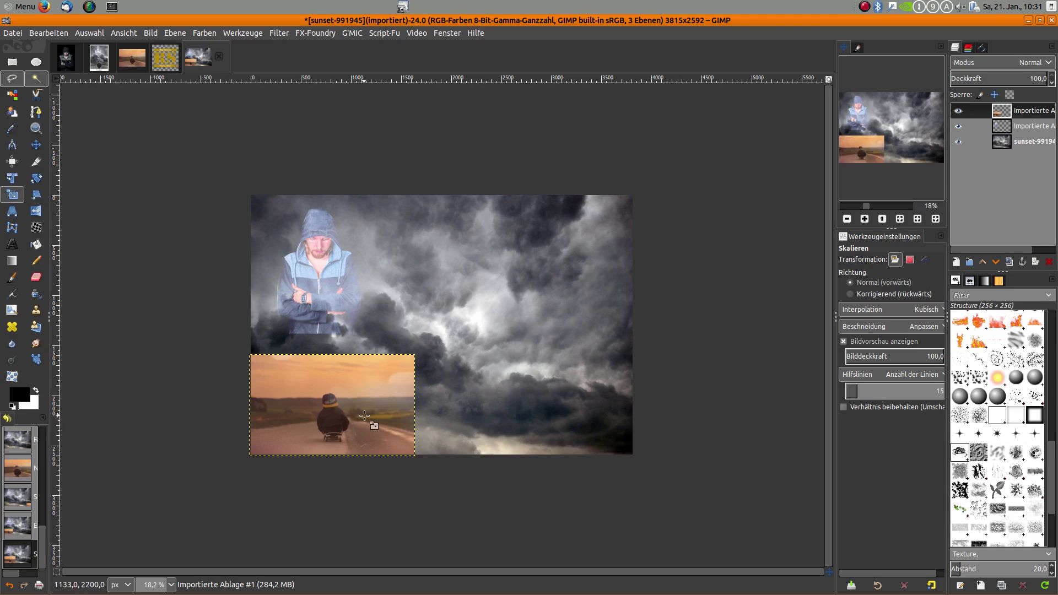
scroll(308, 432, "up", 3)
scroll(249, 480, "up", 2)
left_click(35, 145)
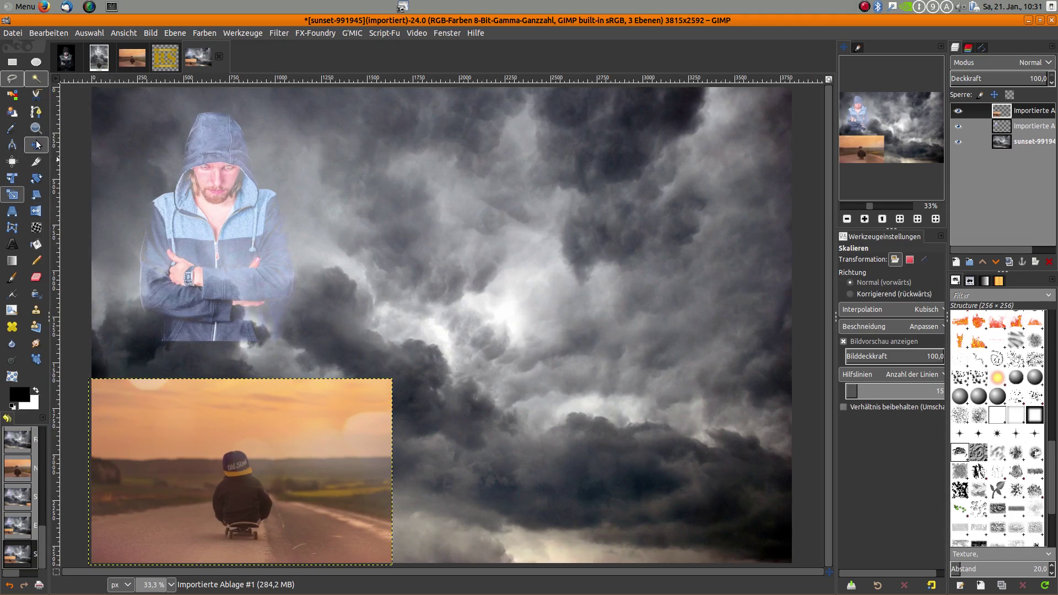
left_click_drag(238, 488, 233, 487)
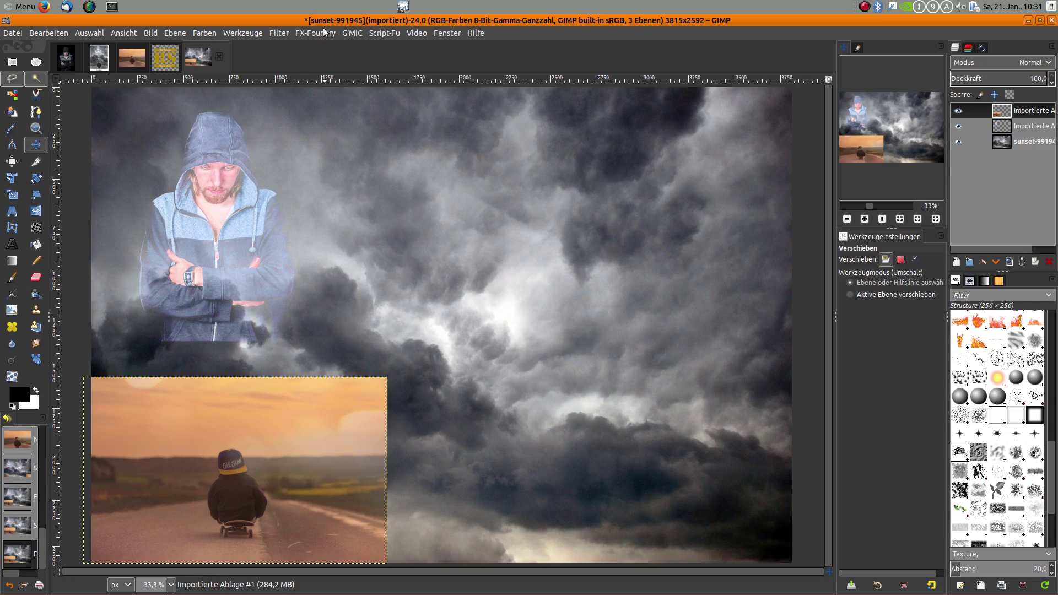
Sharpen the boy photo with Unsharp Mask at its default settings
left_click(274, 33)
mouse_move(301, 123)
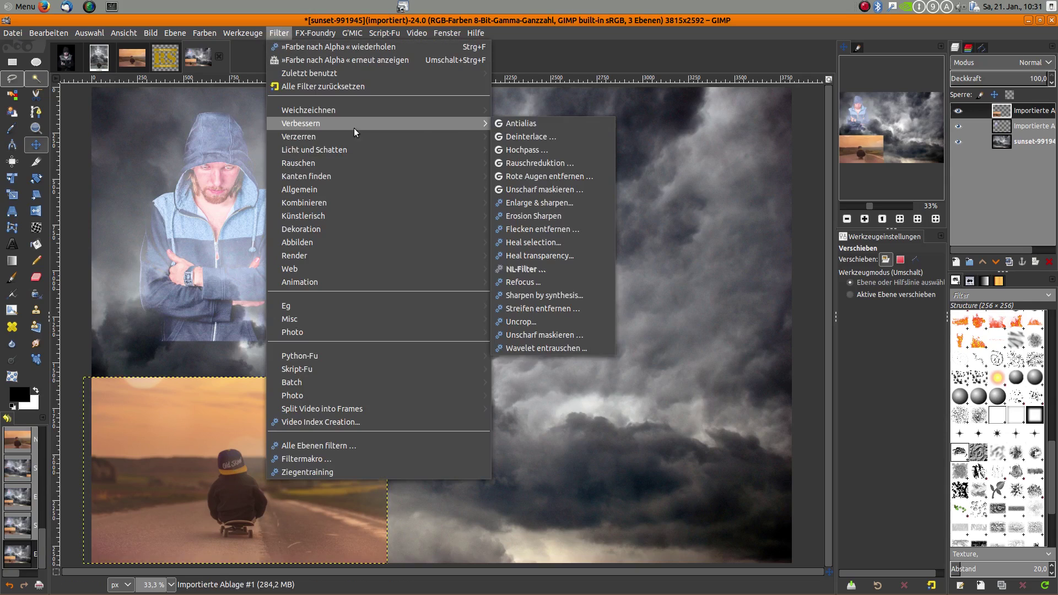
left_click(552, 190)
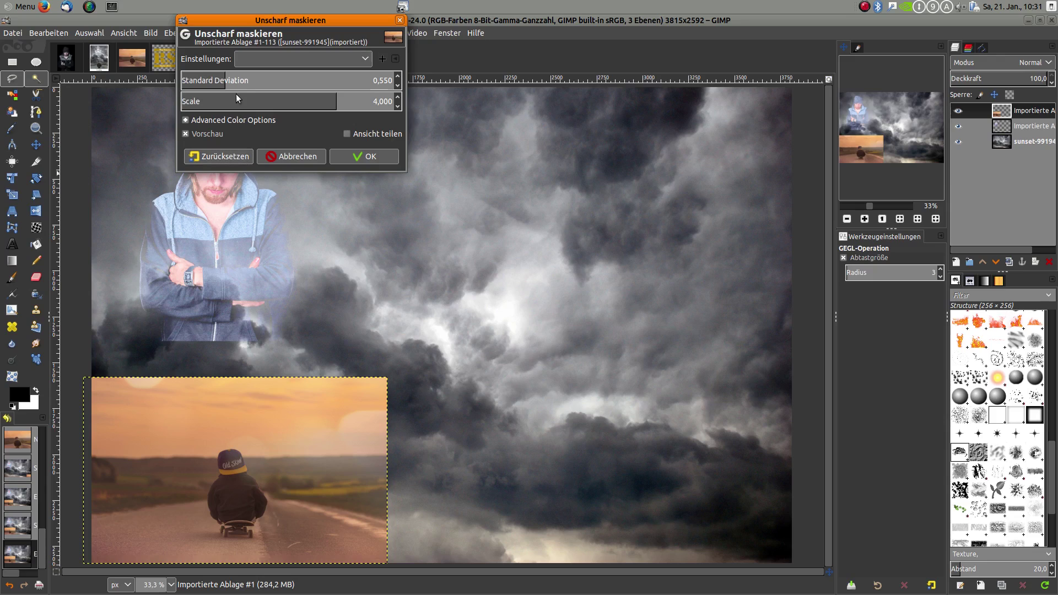
left_click(375, 157)
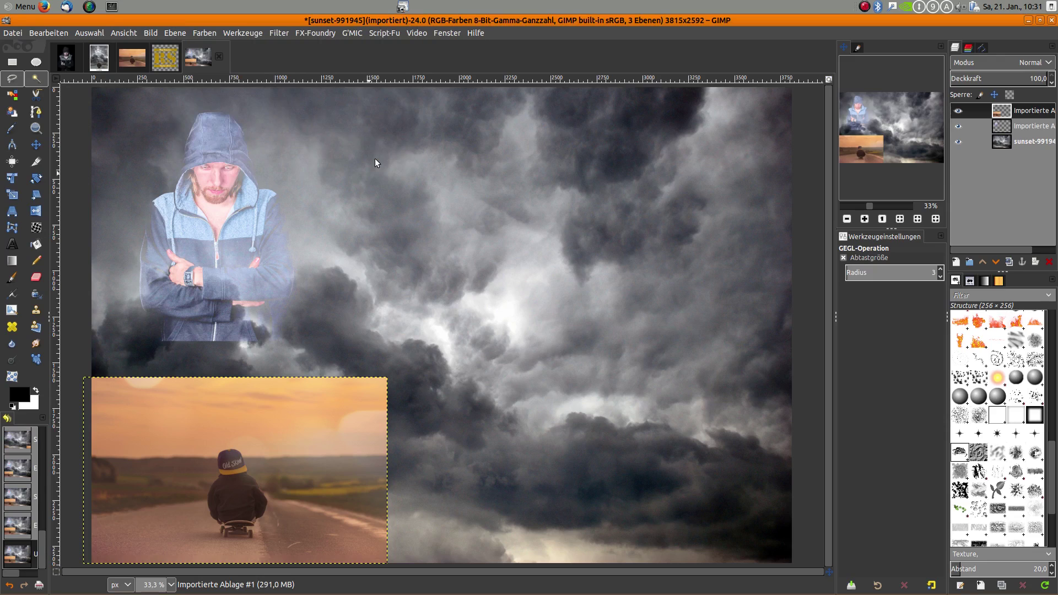
scroll(421, 317, "down", 1)
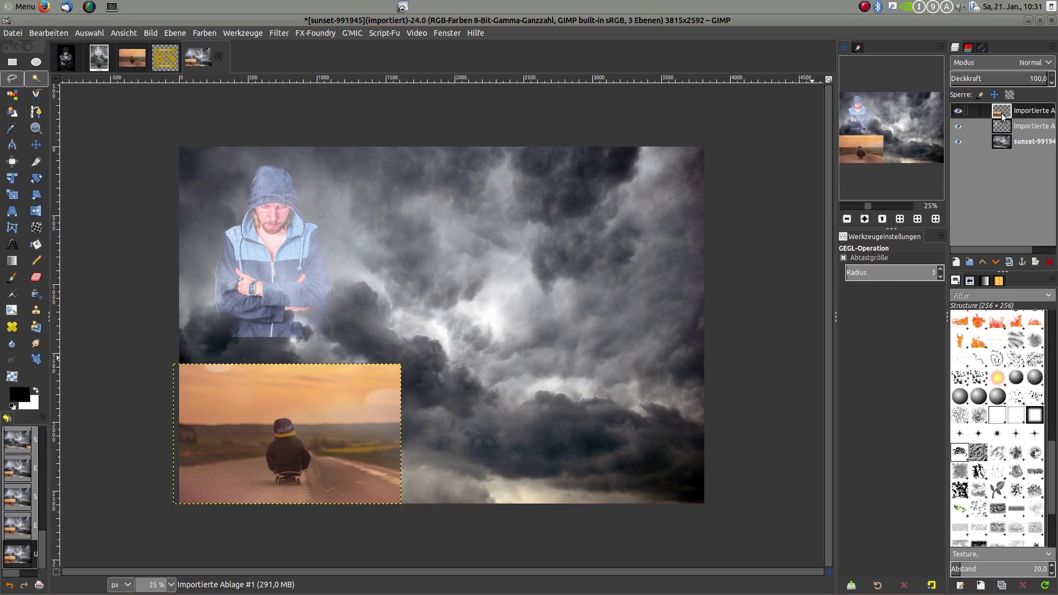
Add a White (full opacity) layer mask to the boy photo layer
right_click(1021, 110)
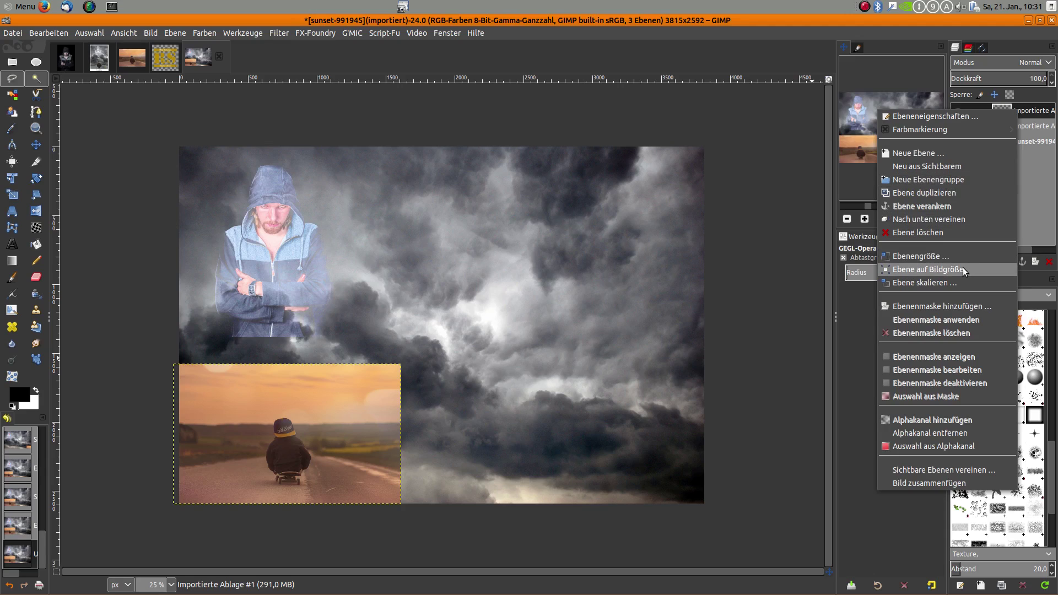
left_click(963, 307)
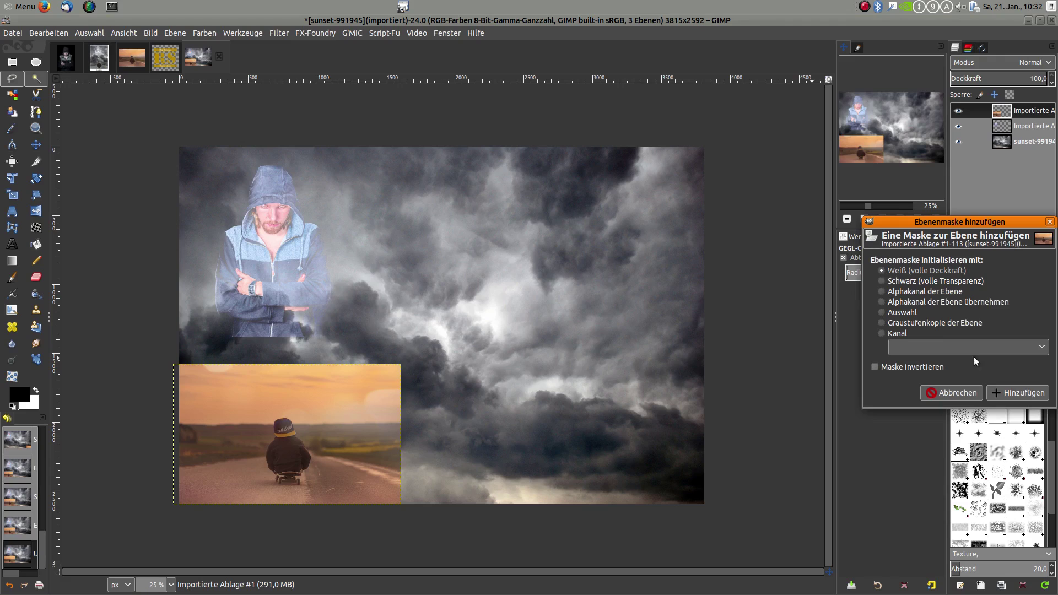
left_click(1013, 391)
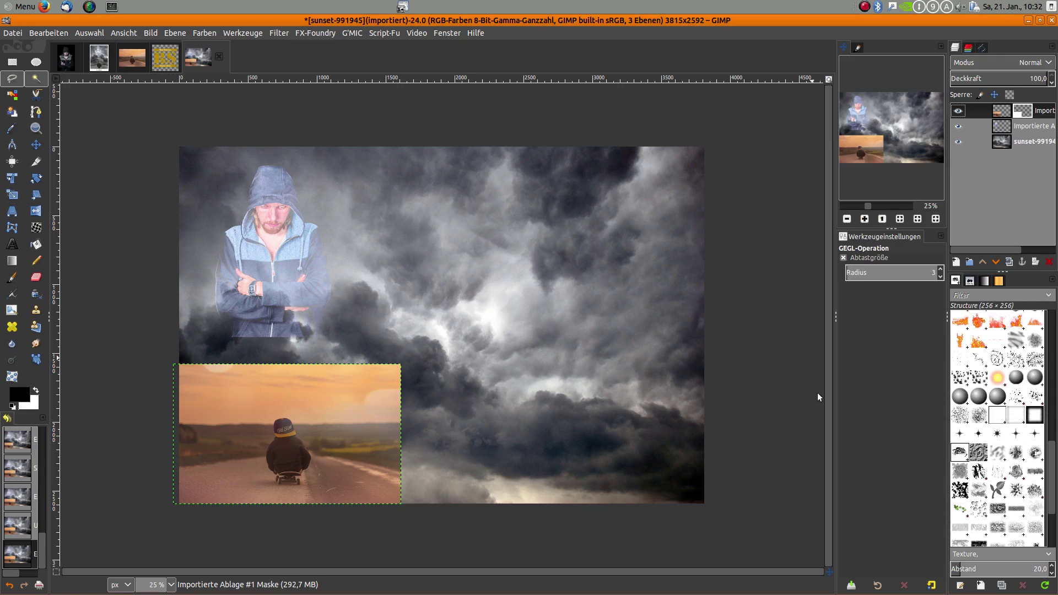
Draw a vertical gradient on the boy photo's mask so its top fades into the clouds
left_click(14, 265)
mouse_move(284, 411)
left_mouse_down()
mouse_move(286, 369)
mouse_move(286, 466)
left_mouse_up()
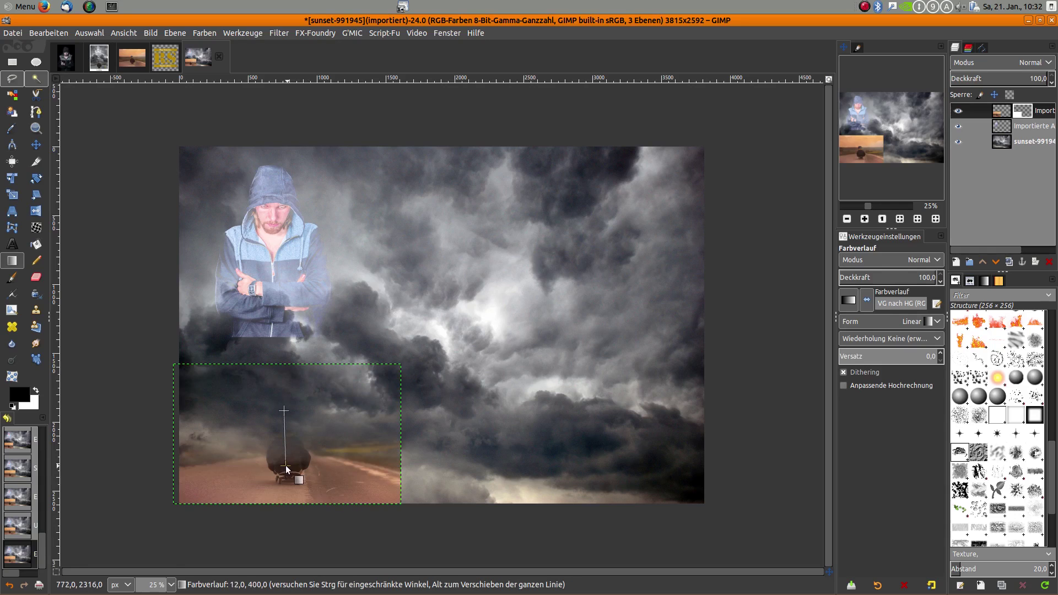
left_click_drag(284, 410, 287, 370)
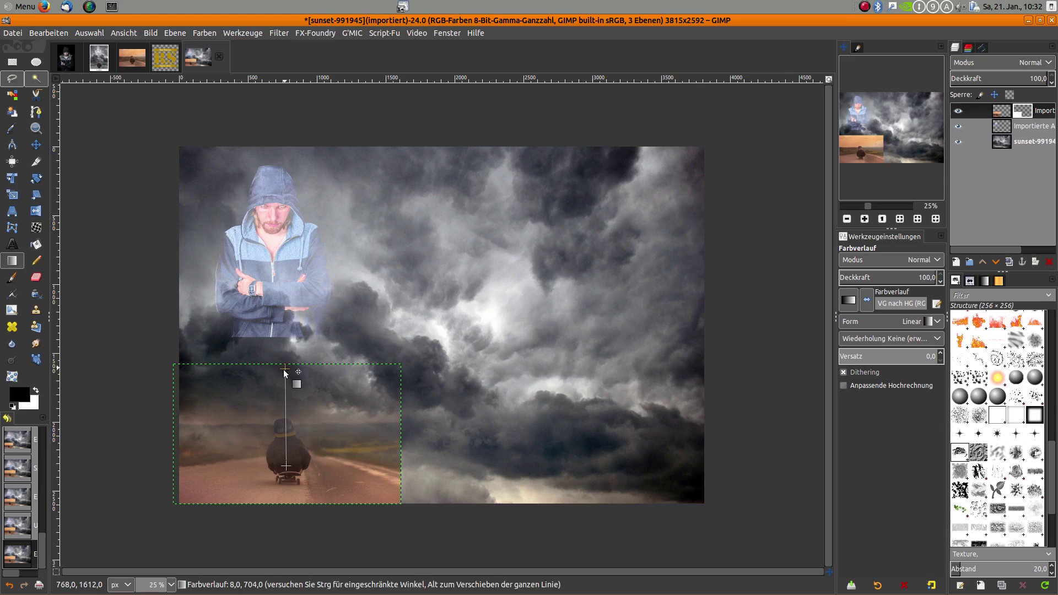
mouse_move(285, 466)
left_mouse_down()
mouse_move(284, 452)
mouse_move(286, 463)
left_mouse_up()
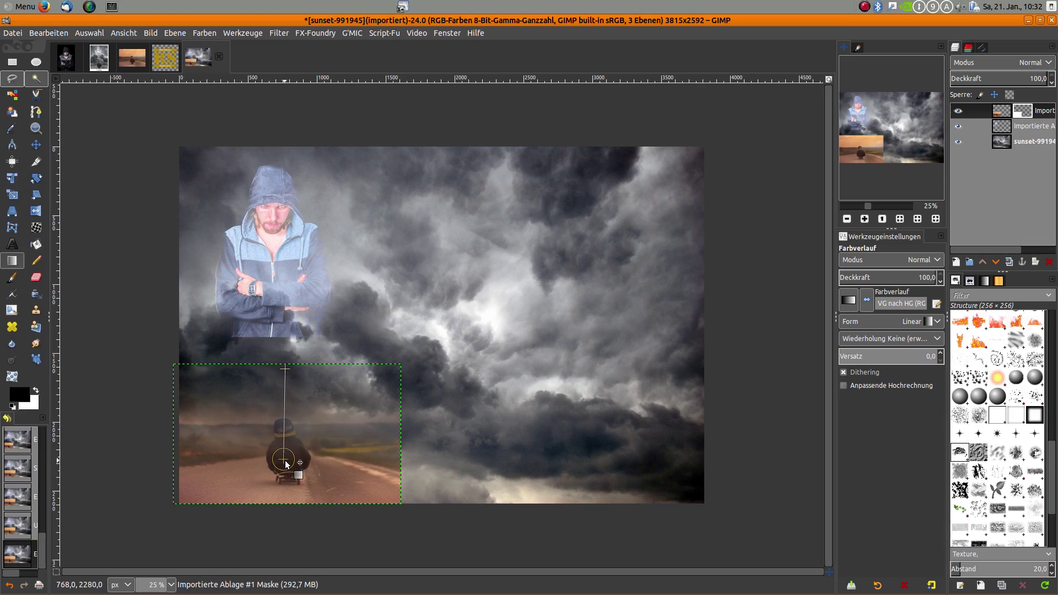
key("Return")
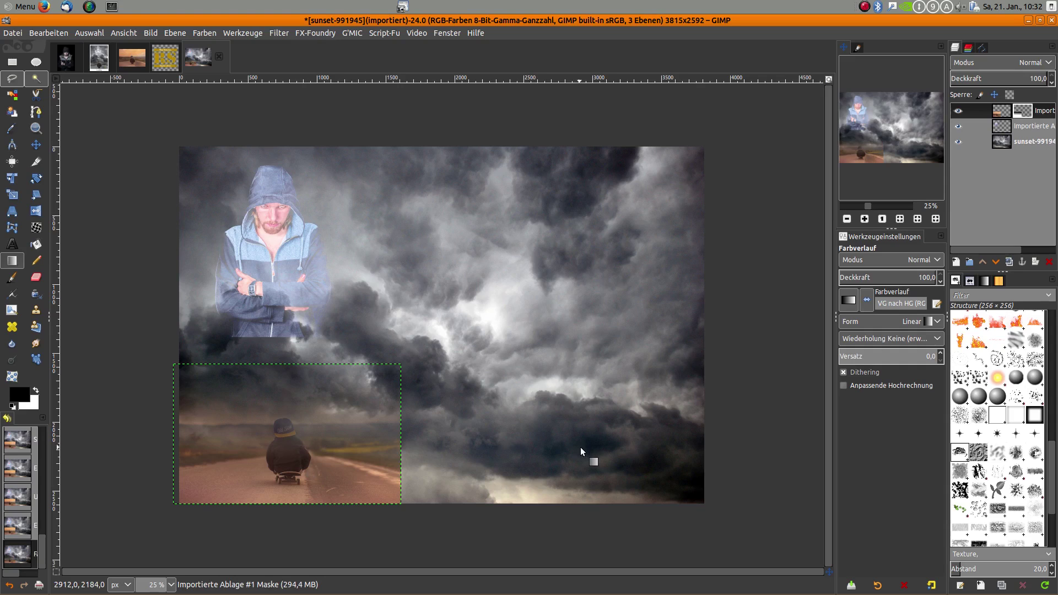
Give the hooded man layer a white mask with a vertical gradient fading his lower body
right_click(1017, 131)
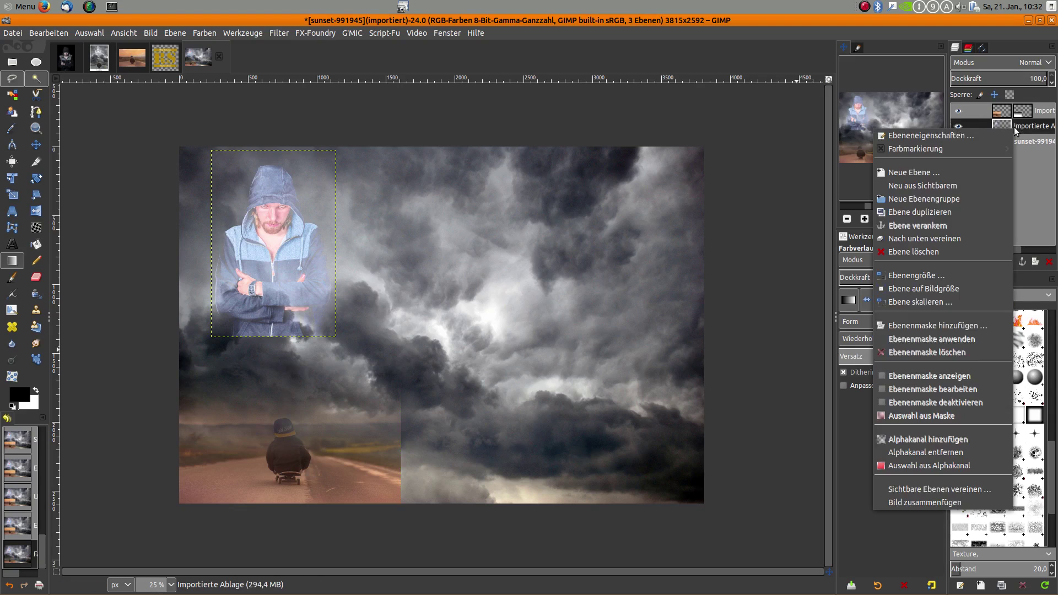
left_click(971, 327)
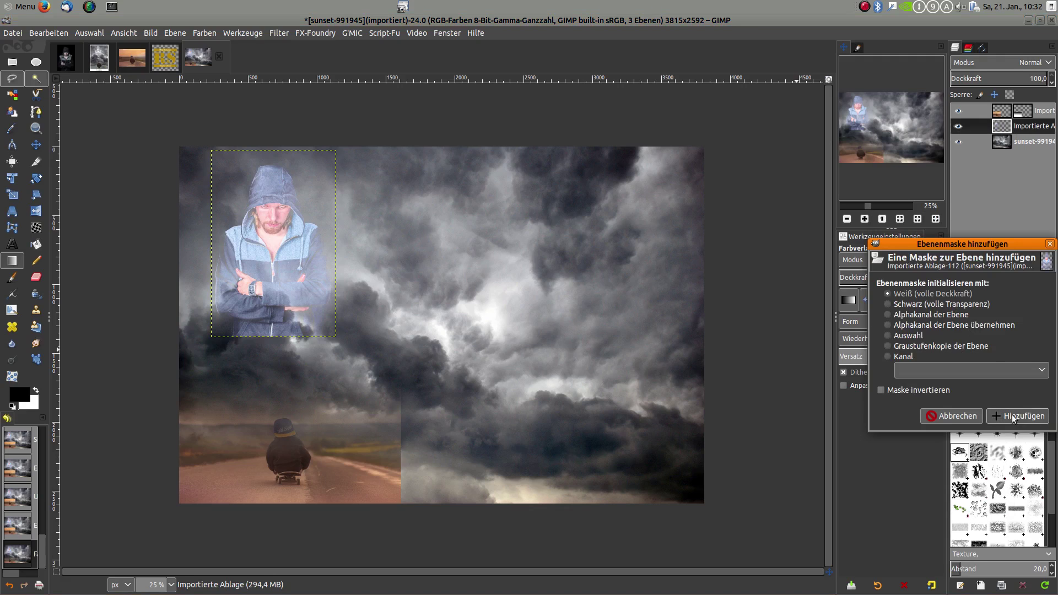
left_click(1014, 417)
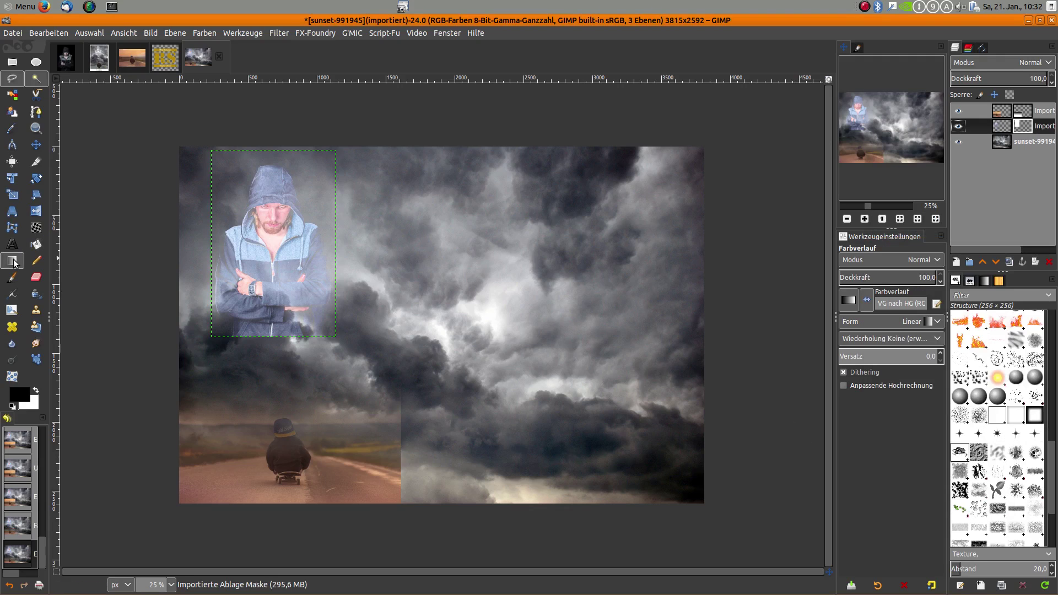
left_click_drag(274, 348, 272, 293)
key("Return")
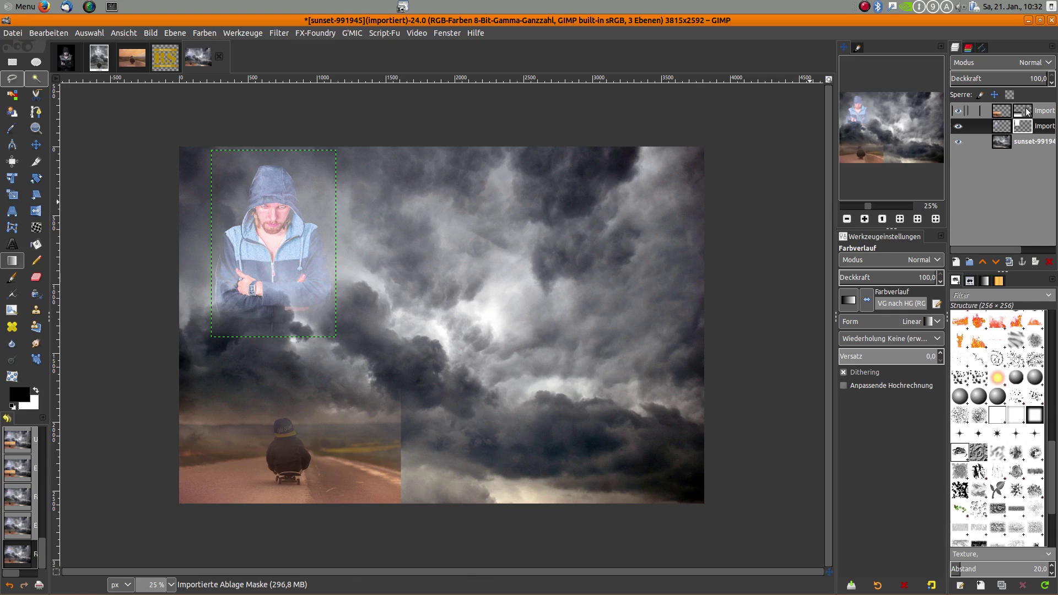
Apply the layer masks permanently on both the boy photo and hooded man layers
right_click(1027, 111)
left_click(972, 319)
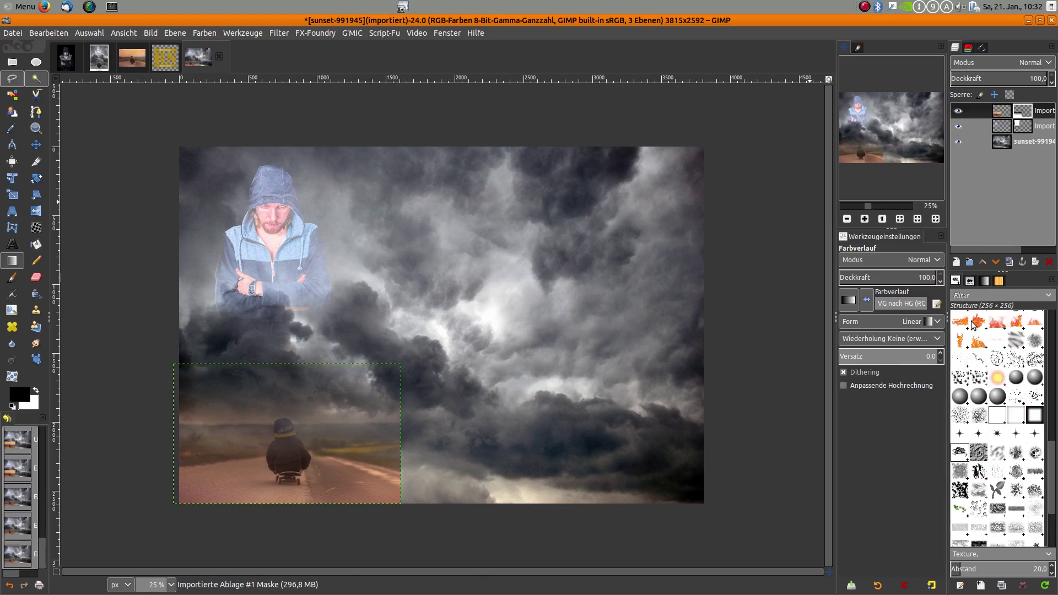
right_click(1020, 126)
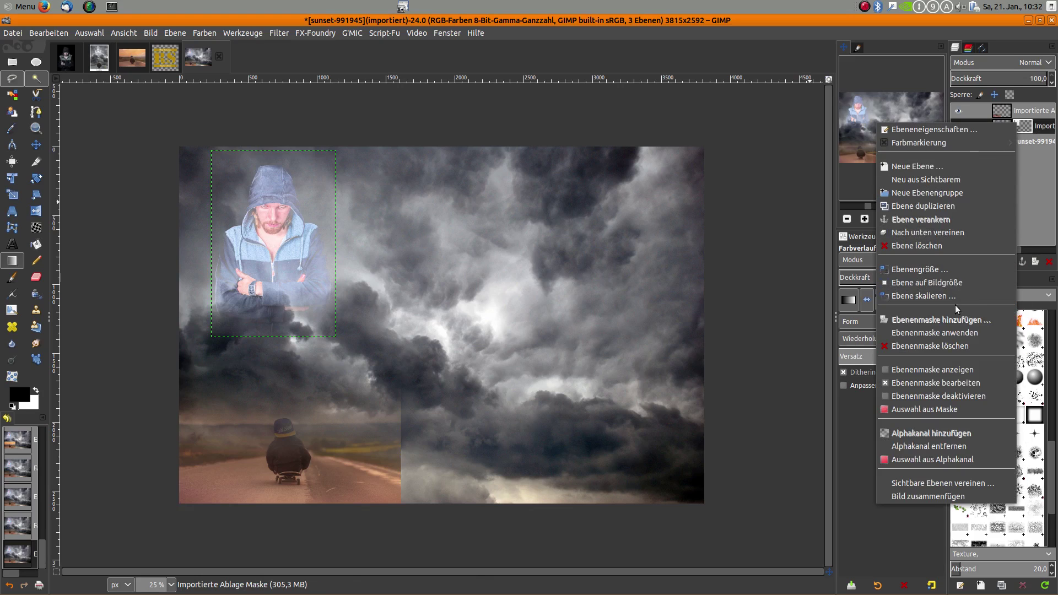
left_click(951, 333)
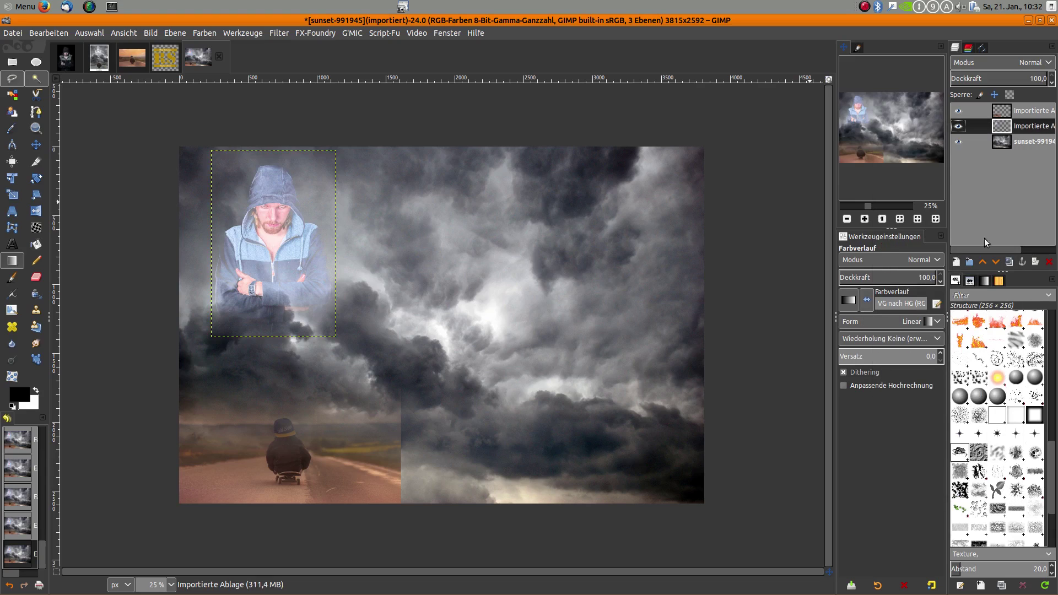
left_click(1015, 114)
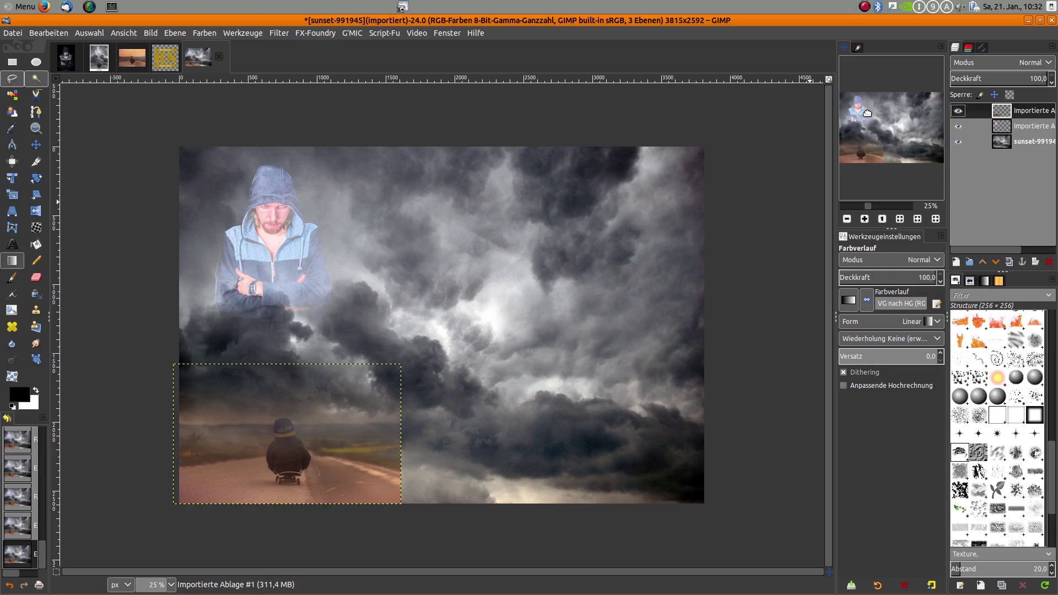
Color-balance the boy photo's midtones: Cyan-Red -24.3, Magenta-Green -2.1, Yellow-Blue 16.4
left_click(203, 32)
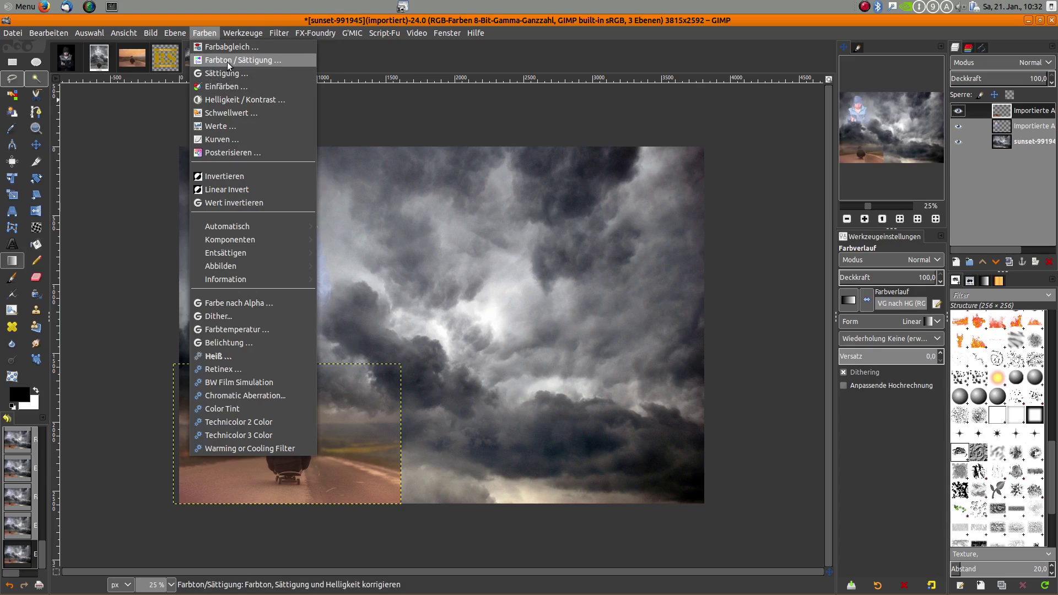
left_click(228, 46)
left_click_drag(715, 143, 694, 144)
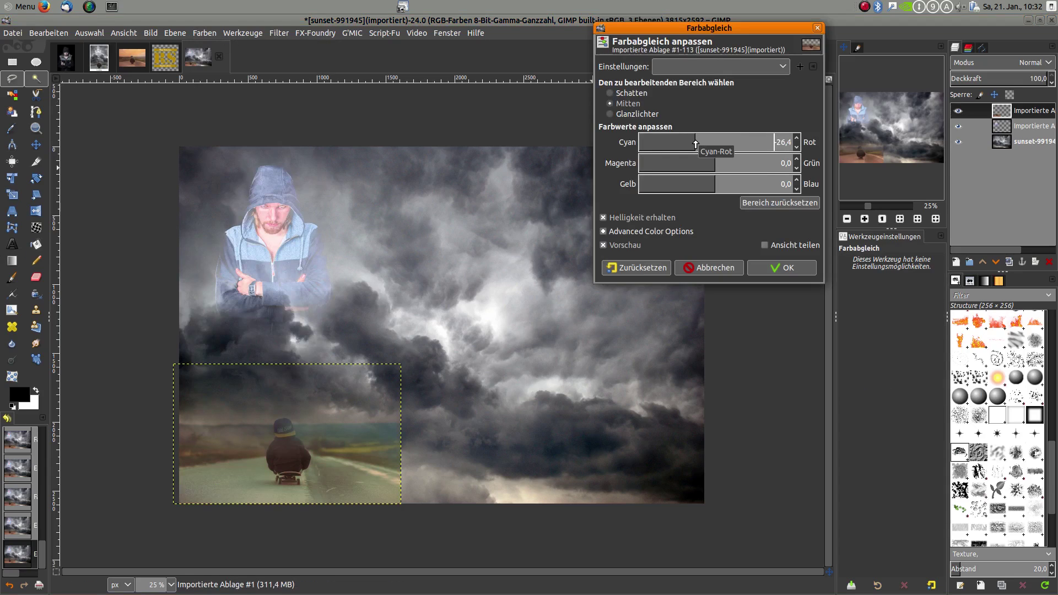
left_click(718, 163)
left_click_drag(723, 164, 712, 165)
left_click_drag(710, 182, 730, 183)
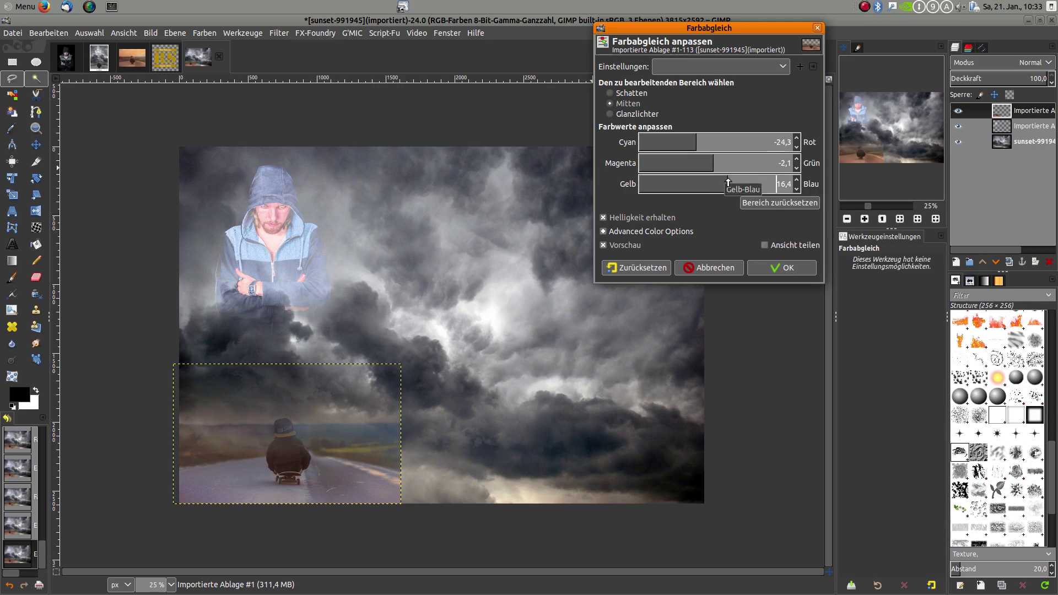
left_click(798, 272)
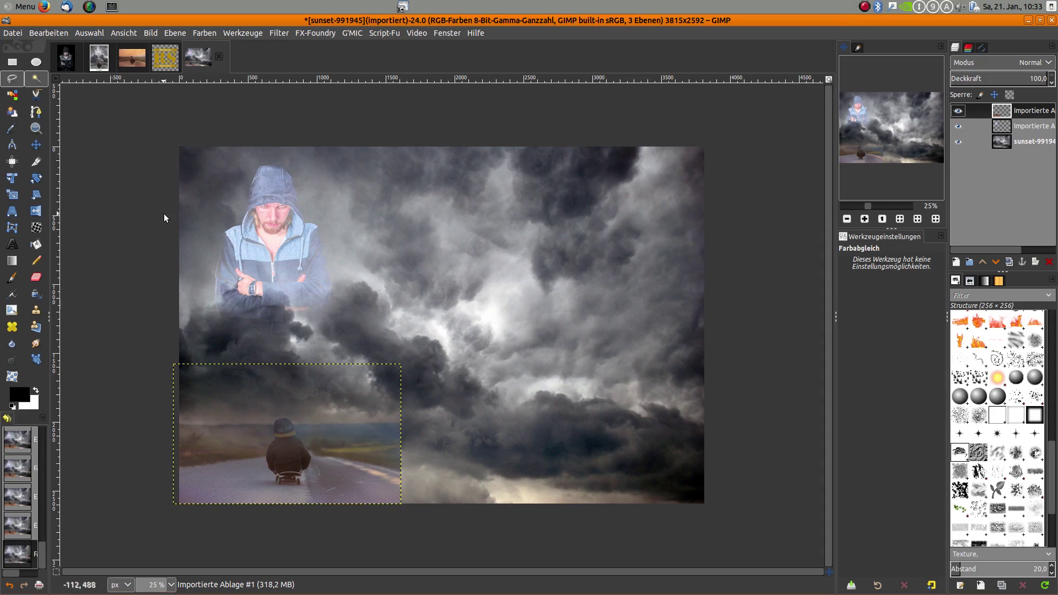
Lower the colour saturation of the skateboarding boy's photo
left_click(182, 35)
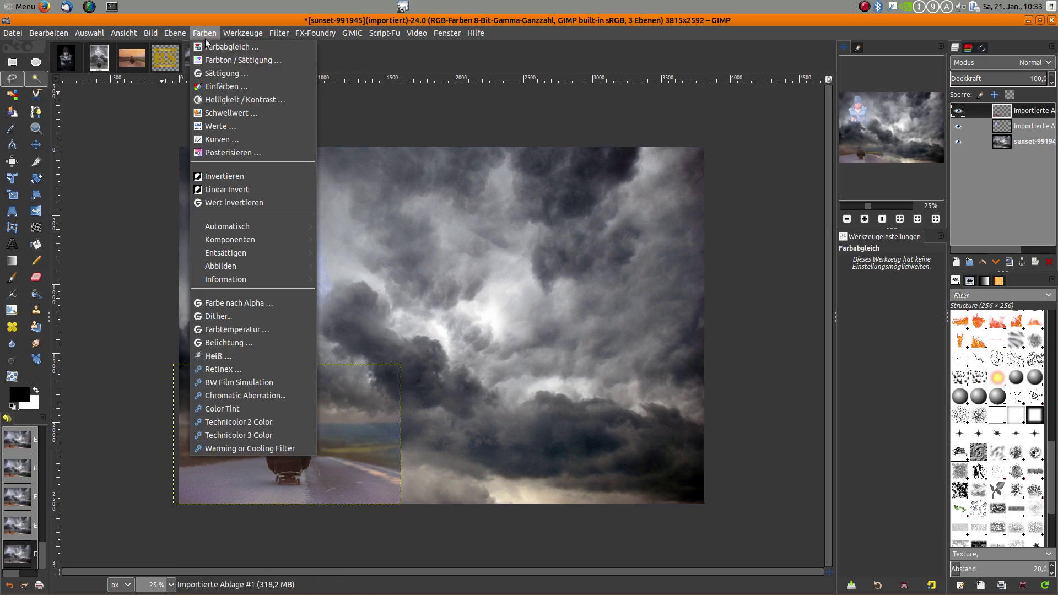
left_click(220, 72)
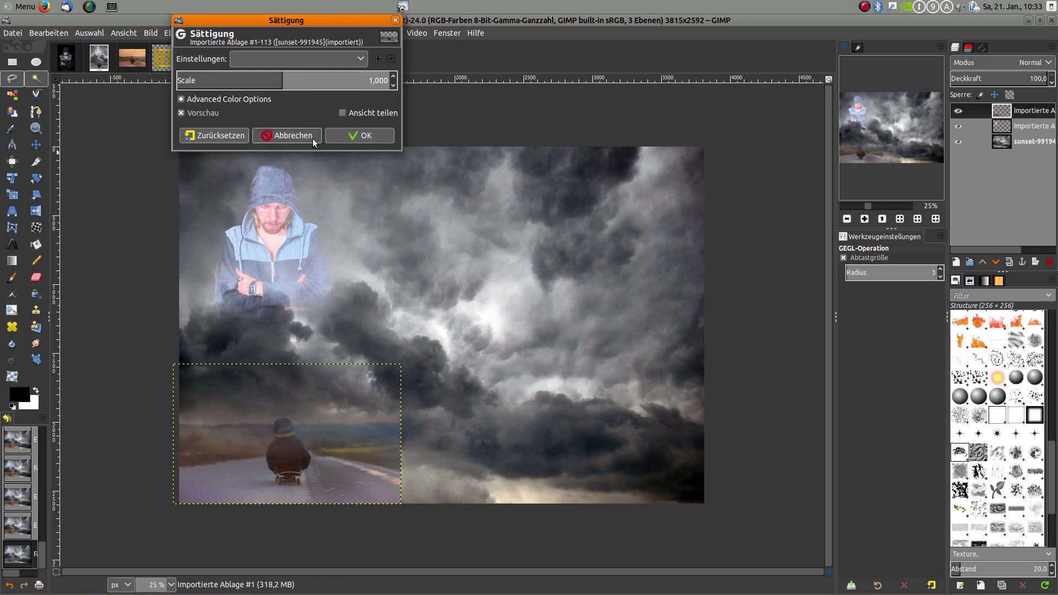
left_click_drag(282, 81, 251, 84)
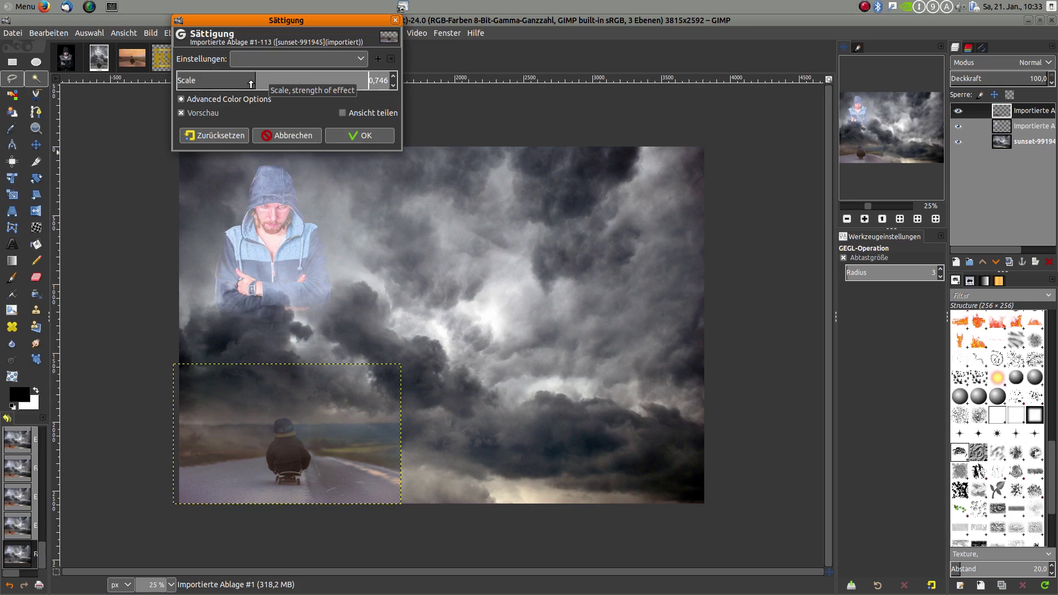
left_click(358, 136)
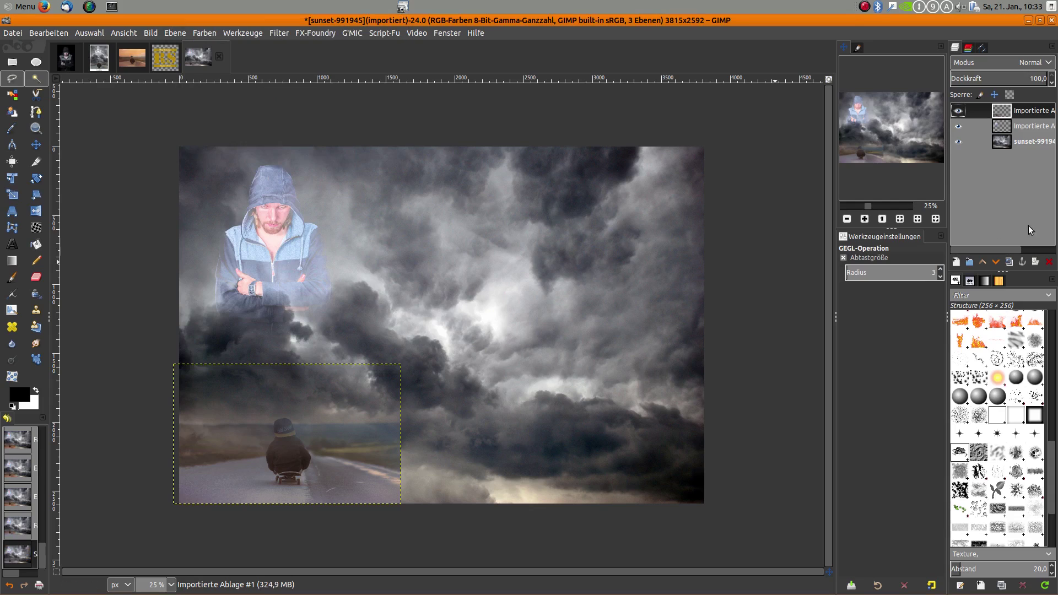
Reduce the hooded man layer's saturation scale to about 0.49
left_click(1008, 131)
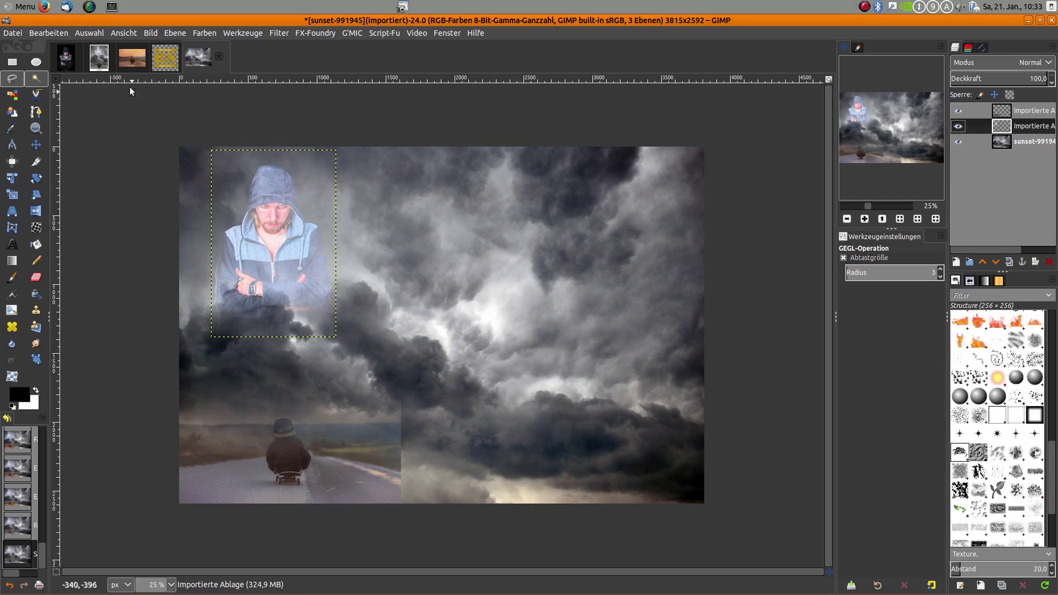
left_click(198, 35)
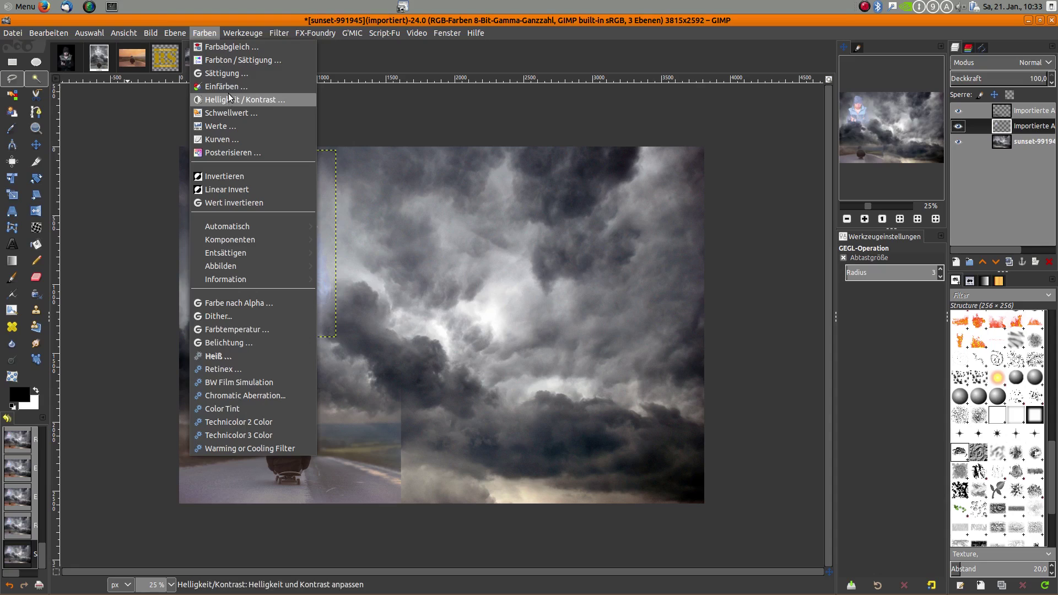
left_click(229, 75)
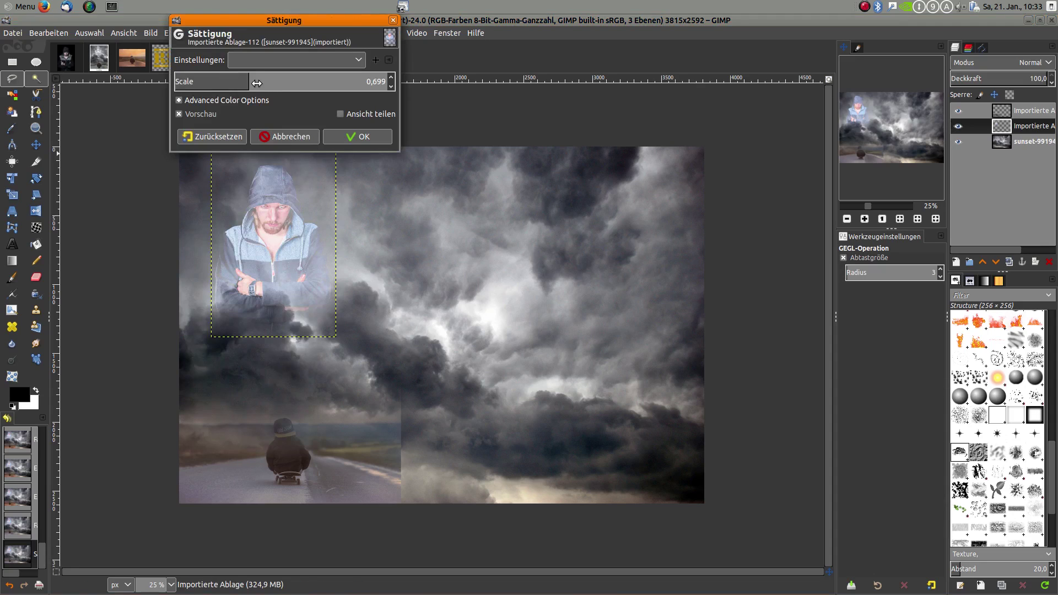
left_click_drag(249, 81, 240, 83)
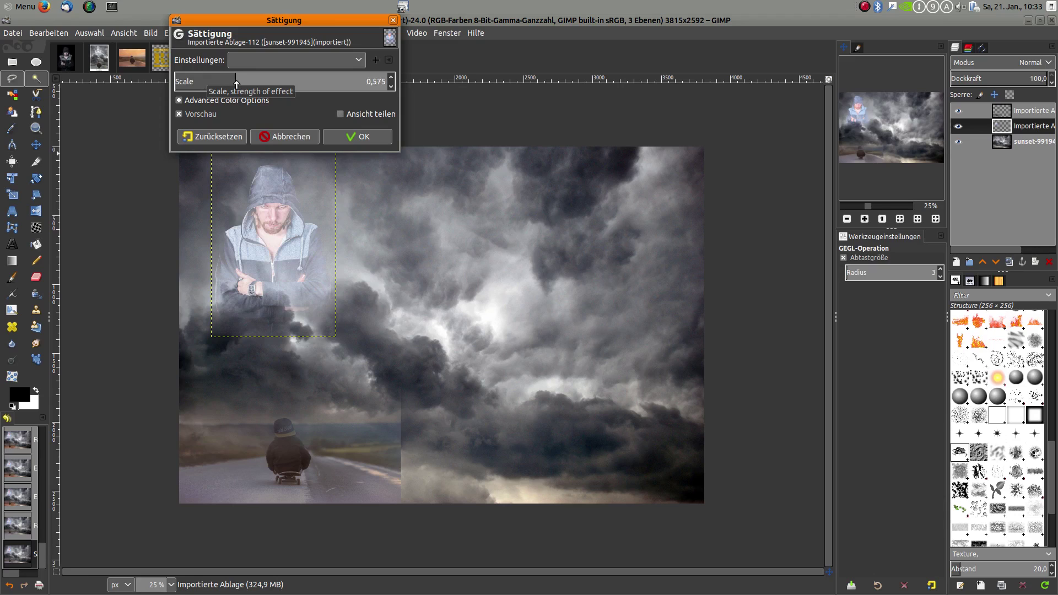
left_click(376, 138)
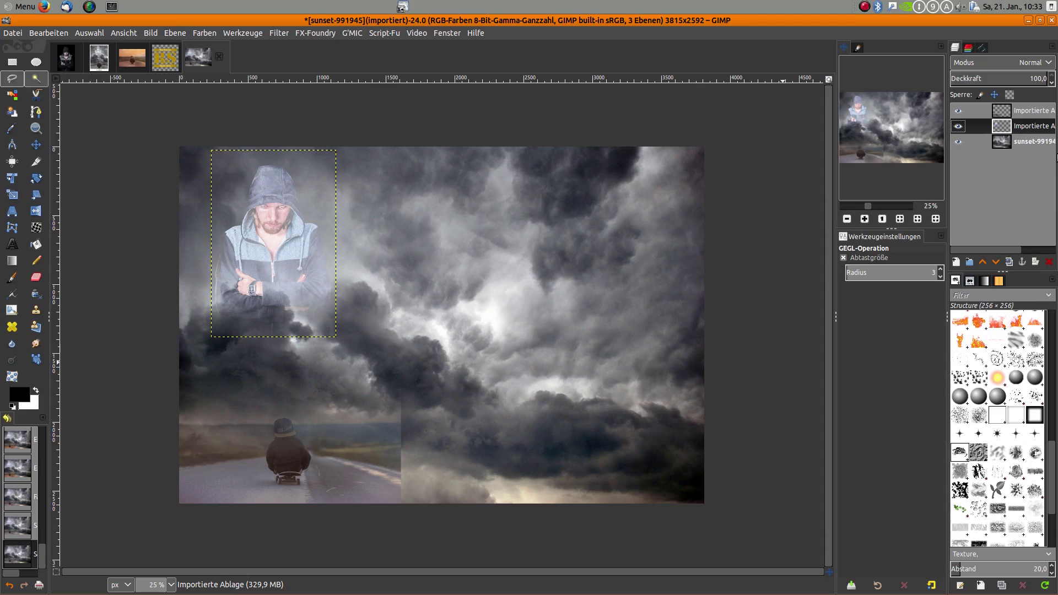
left_click(1009, 114)
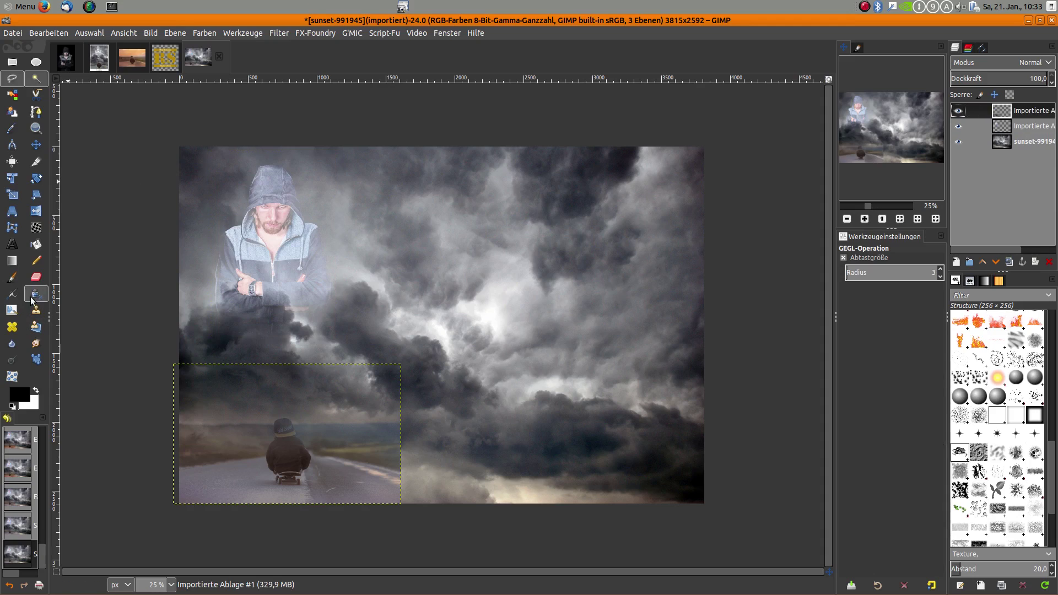
Erase patches of the skateboarder photo's sky with a soft, about 41-hardness, small eraser
left_click(35, 277)
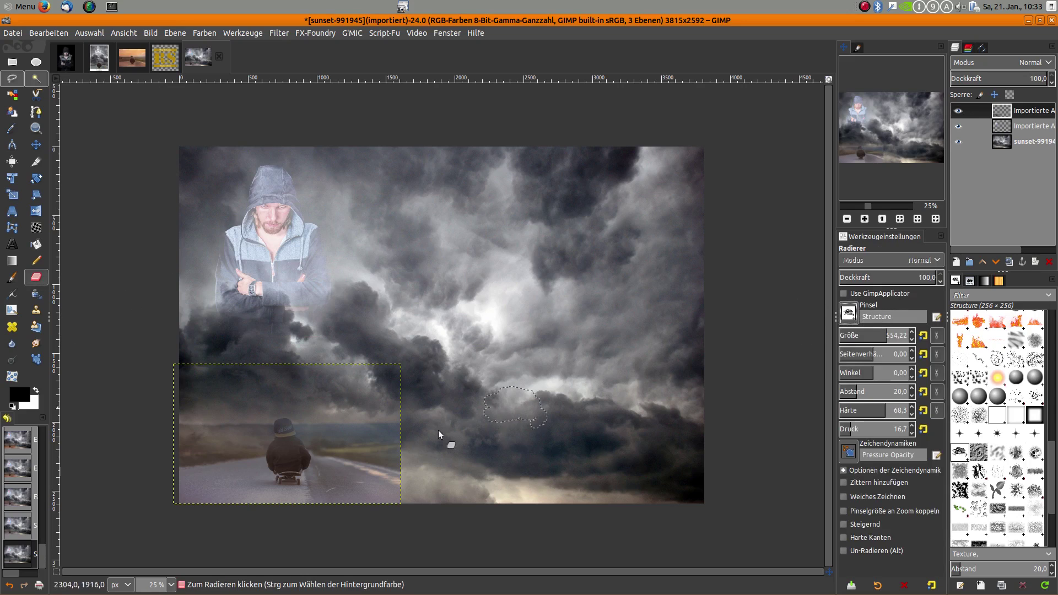
left_click_drag(876, 410, 860, 410)
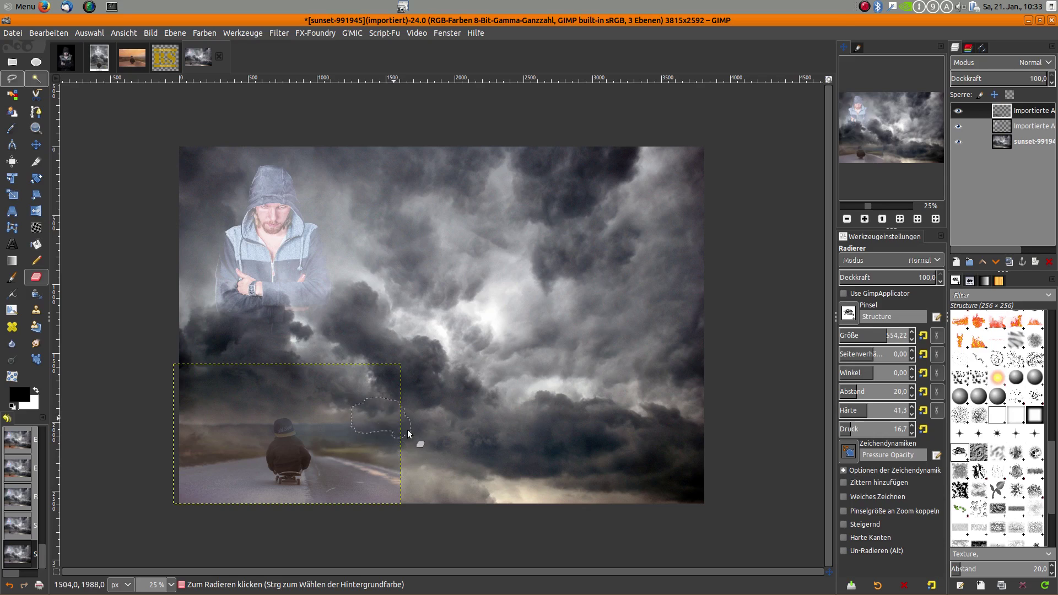
left_click(332, 415)
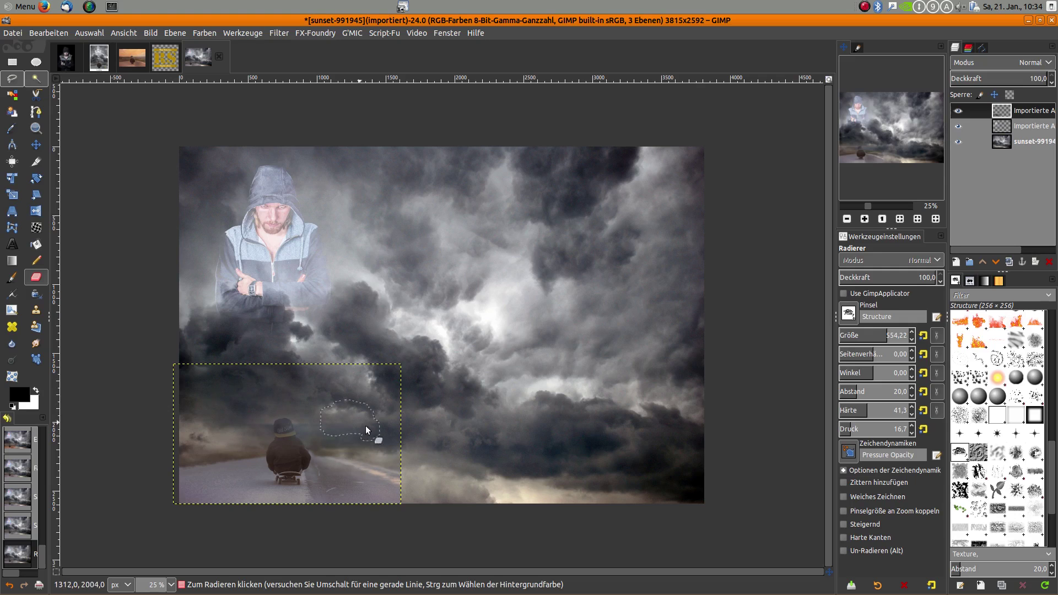
key("1")
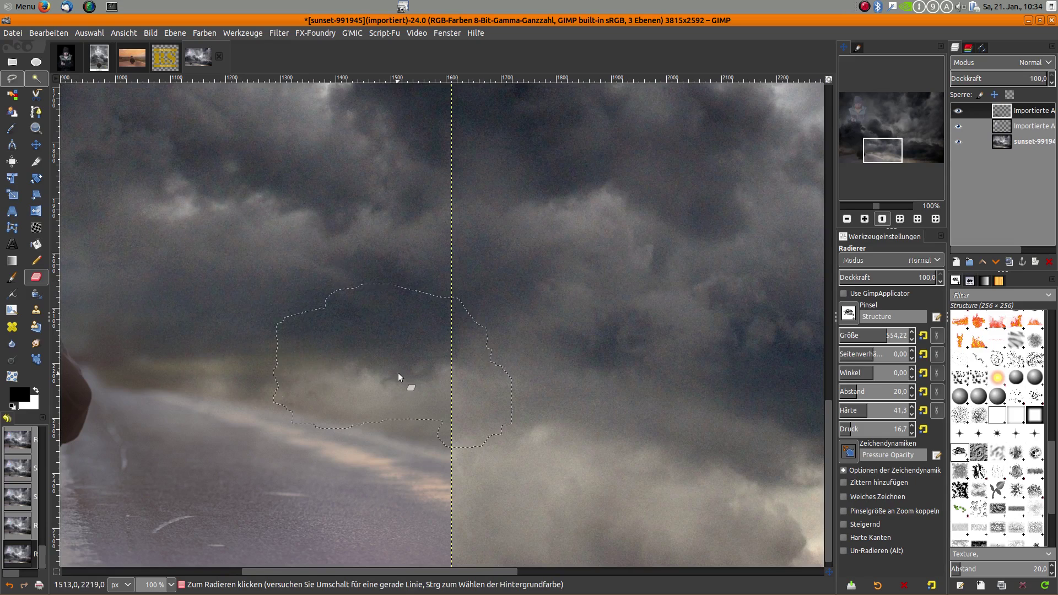
scroll(562, 485, "down", 1, "ctrl")
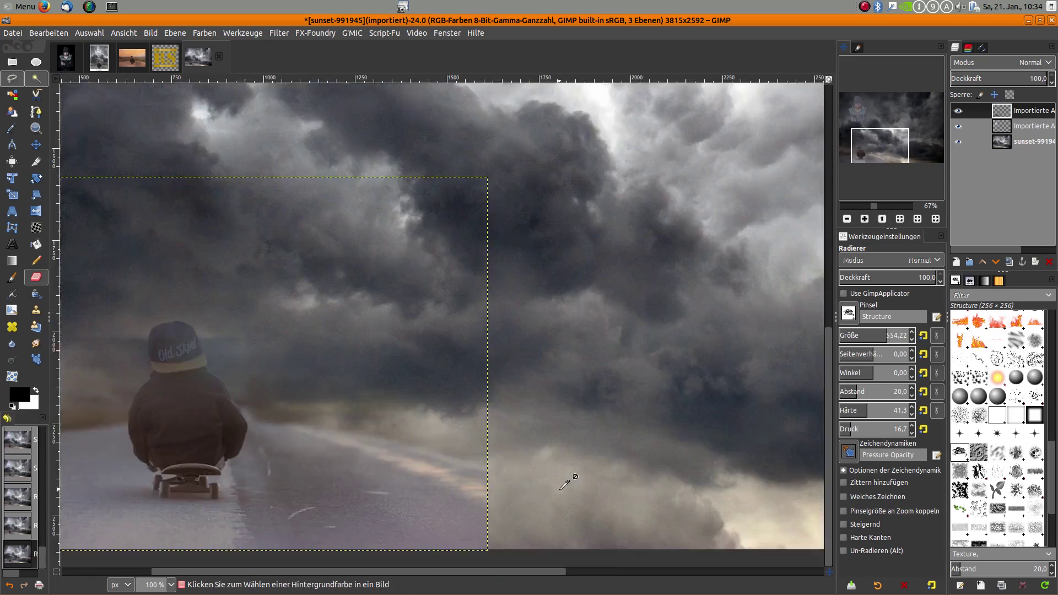
scroll(562, 486, "down", 1, "ctrl")
left_click(175, 359)
mouse_move(882, 333)
left_mouse_down()
mouse_move(844, 333)
mouse_move(886, 335)
left_mouse_up()
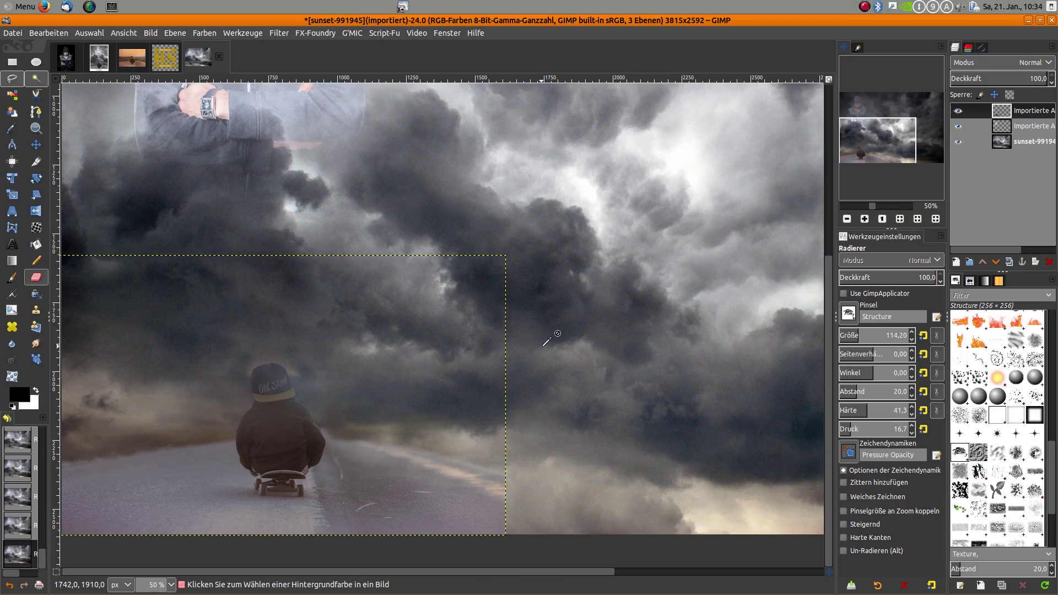
scroll(306, 370, "down", 2, "ctrl")
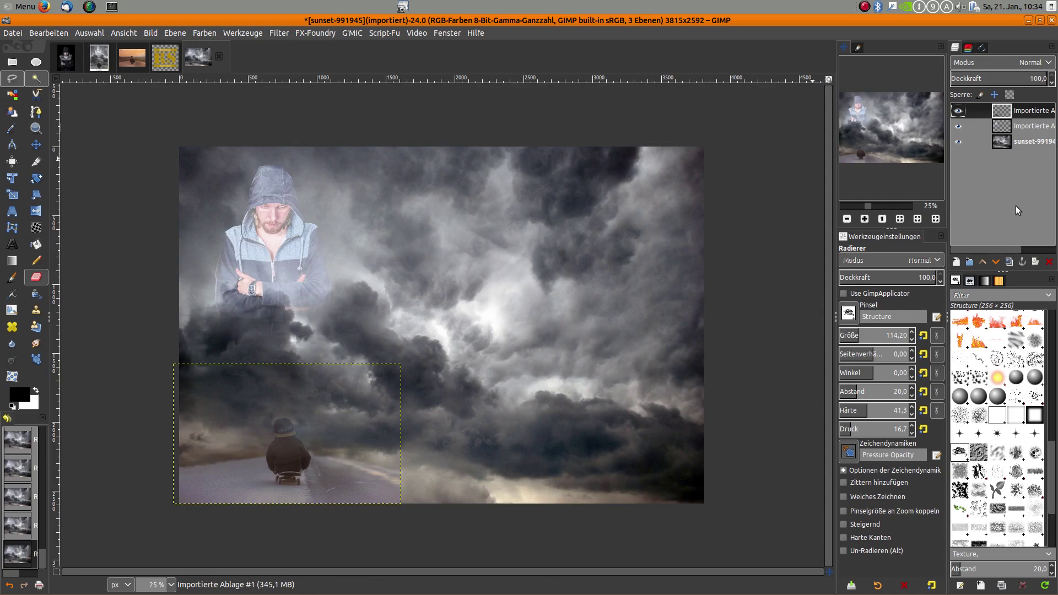
Crop the sunset composite to a 1632×2592 portrait from the top-left corner
left_click(1021, 143)
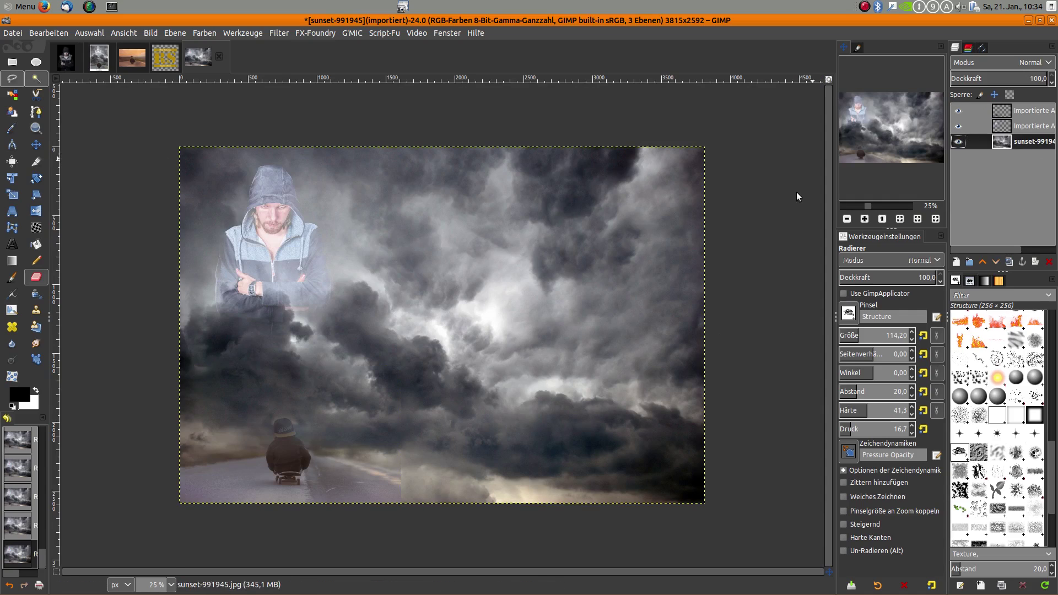
left_click(35, 163)
mouse_move(177, 147)
left_mouse_down()
mouse_move(251, 506)
mouse_move(404, 517)
left_mouse_up()
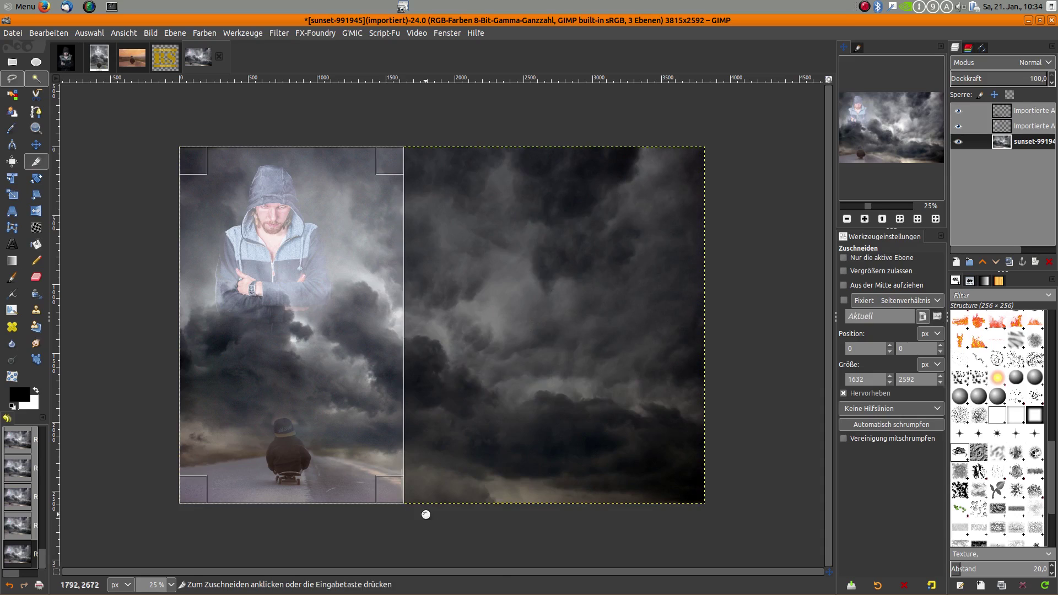
key("Return")
key("ctrl+z")
key("ctrl+y")
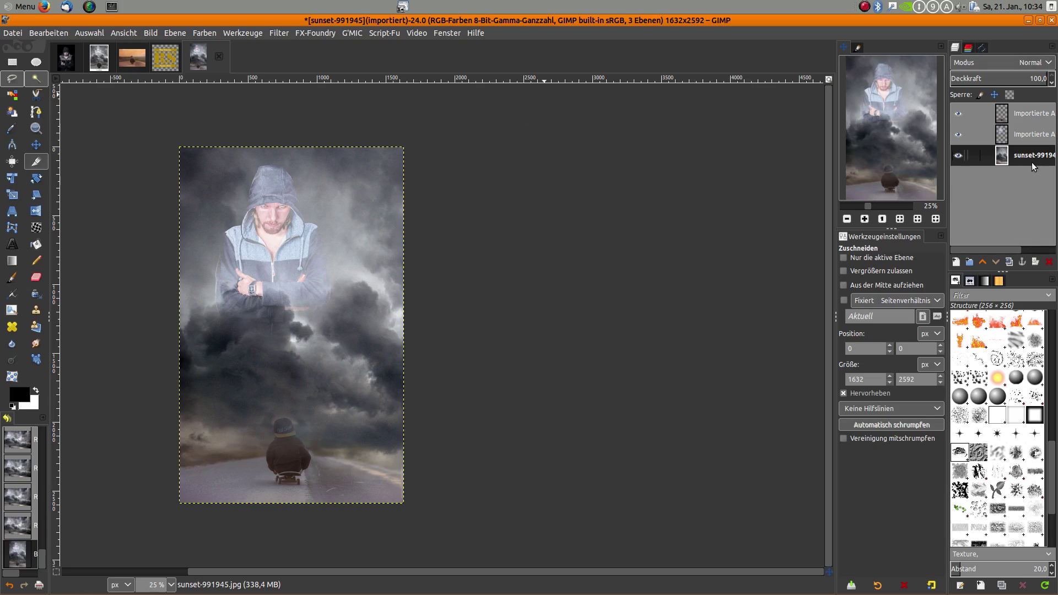
Make a Sichtbar layer from the visible composite at the top, duplicate it twice, and hide the rest
right_click(984, 213)
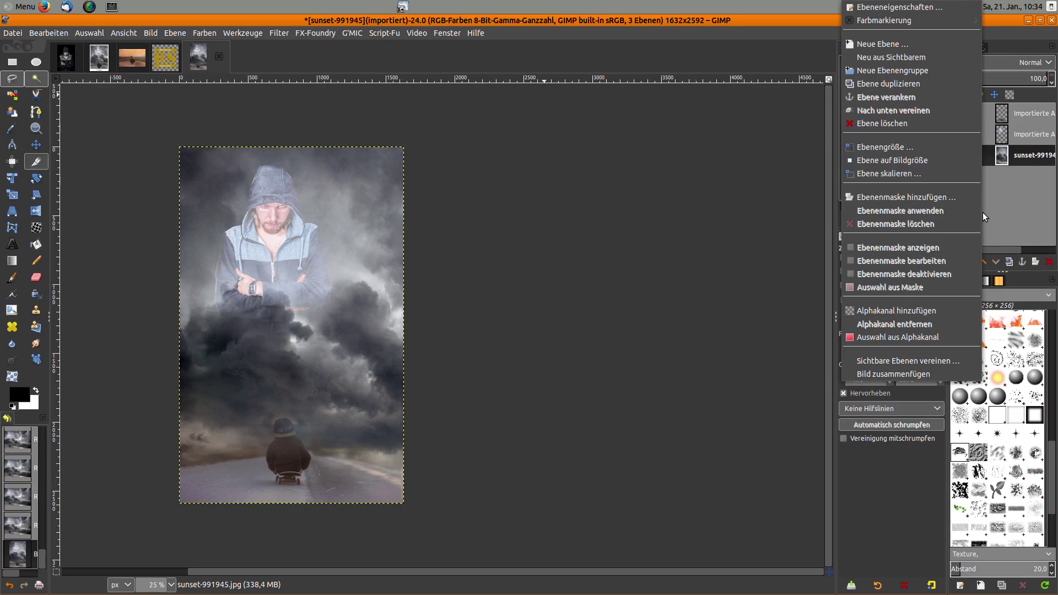
left_click(909, 57)
left_click_drag(999, 160, 999, 113)
left_click(958, 134)
left_click(959, 176)
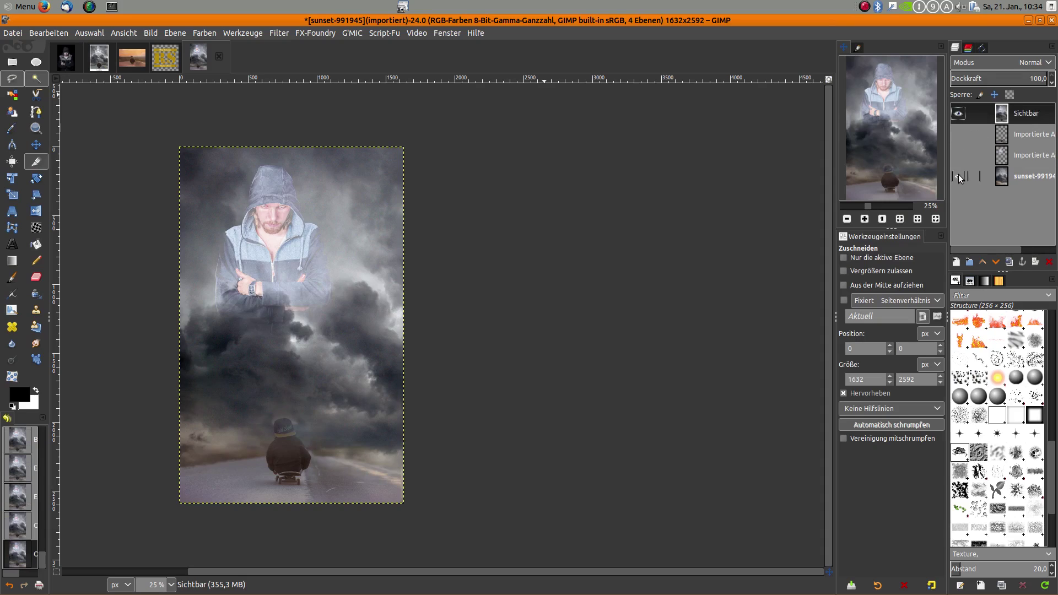
double_click(1010, 262)
left_click(1008, 135)
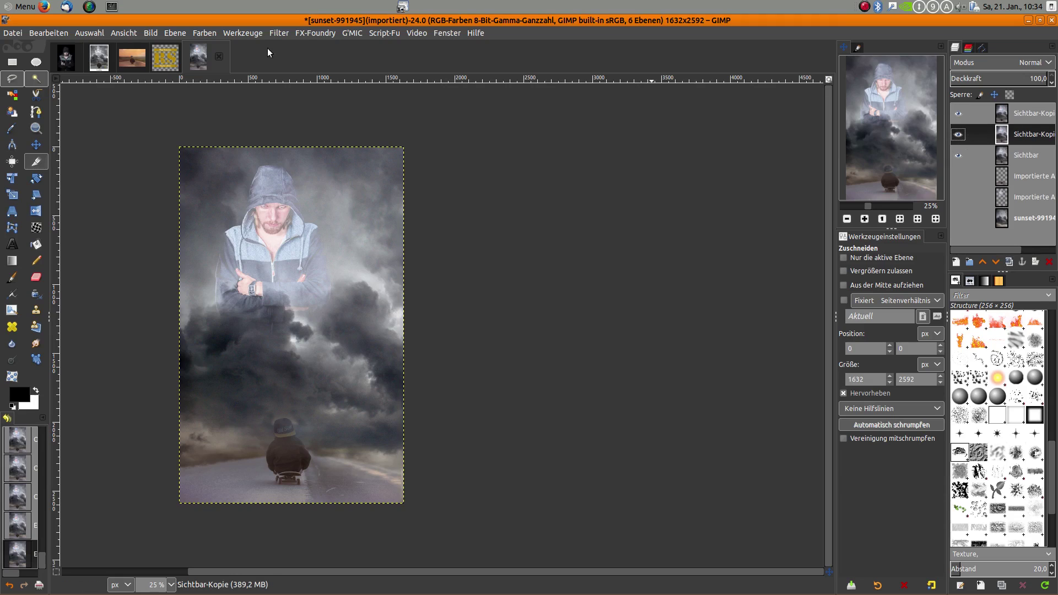
left_click(958, 113)
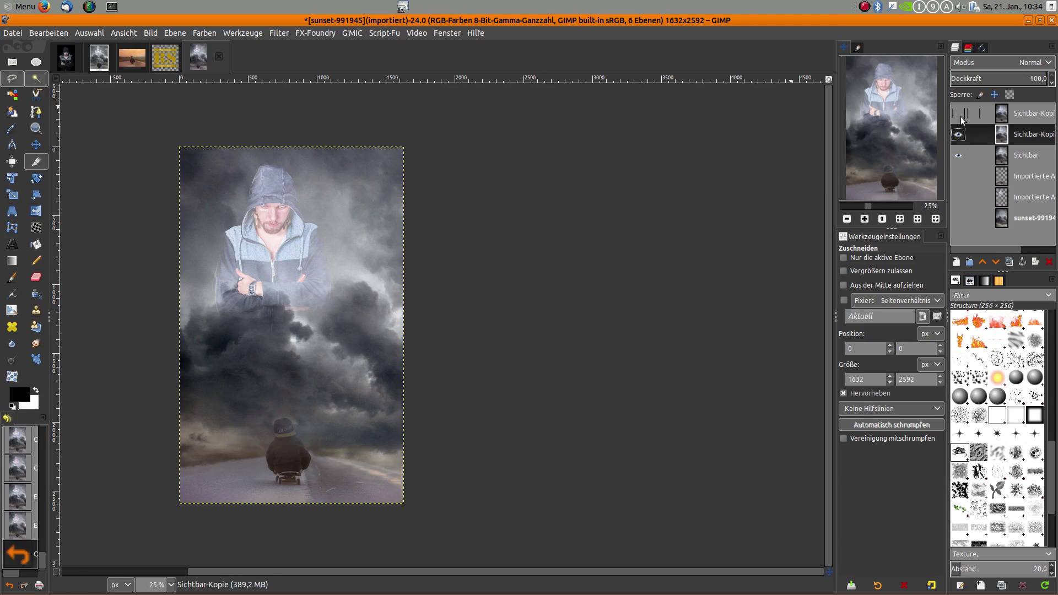
left_click(959, 155)
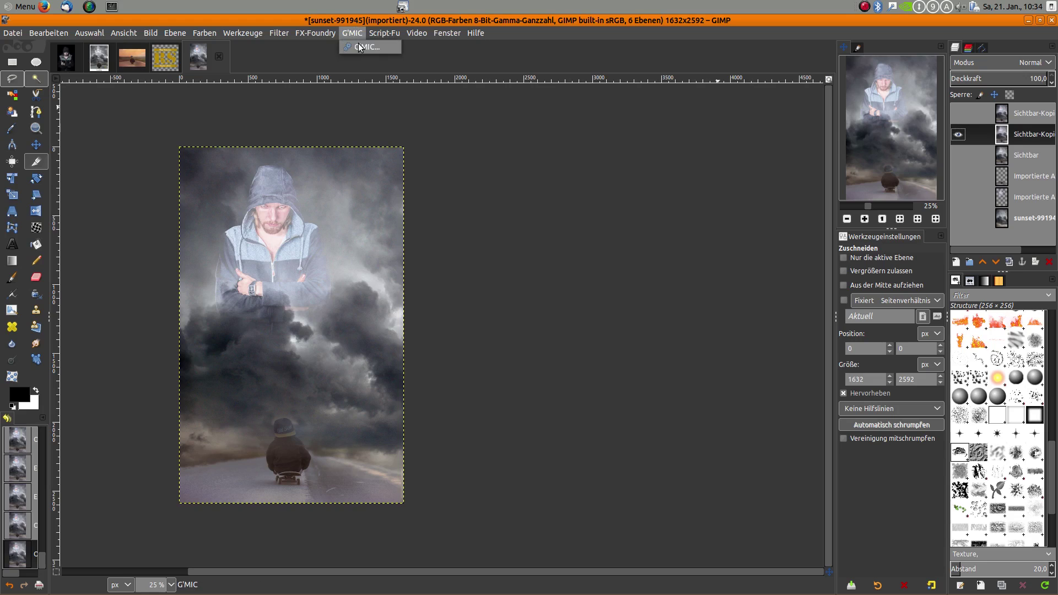
Apply G'MIC Color grading to the lower Sichtbar-Kopie layer
key("ctrl+shift+f")
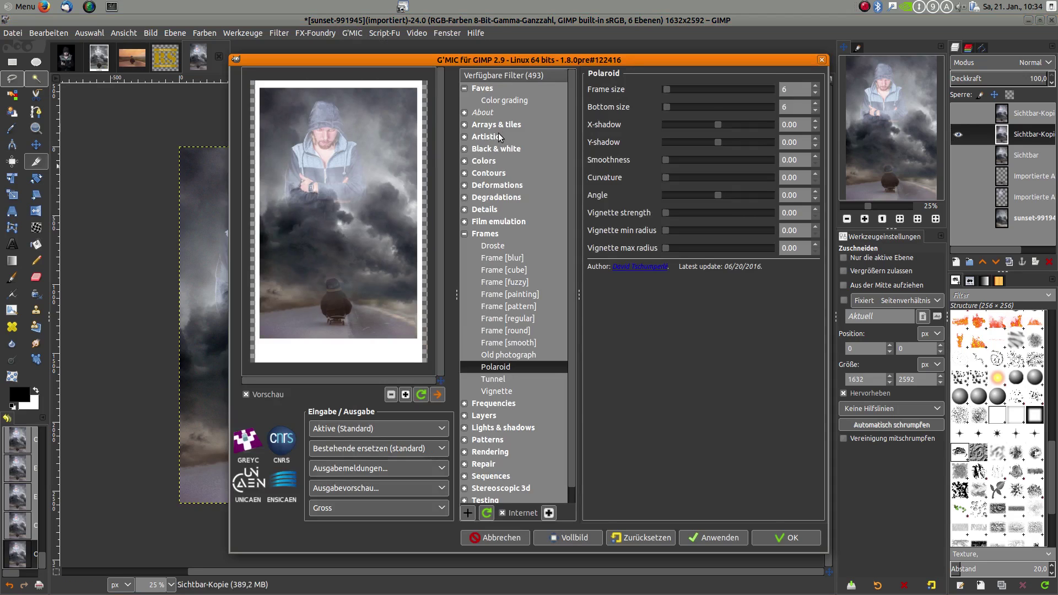
left_click(508, 97)
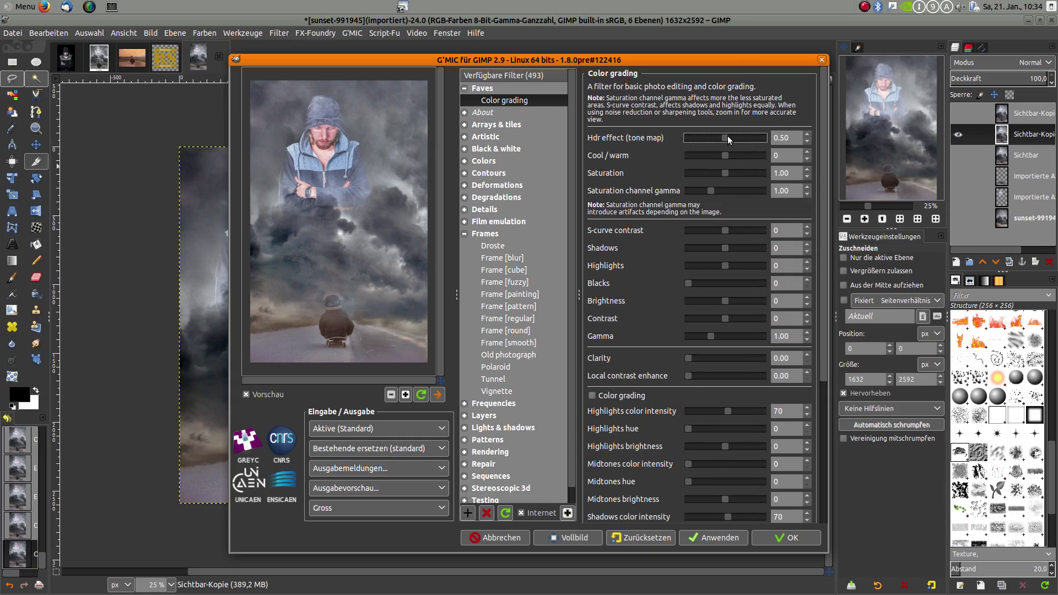
left_click(786, 538)
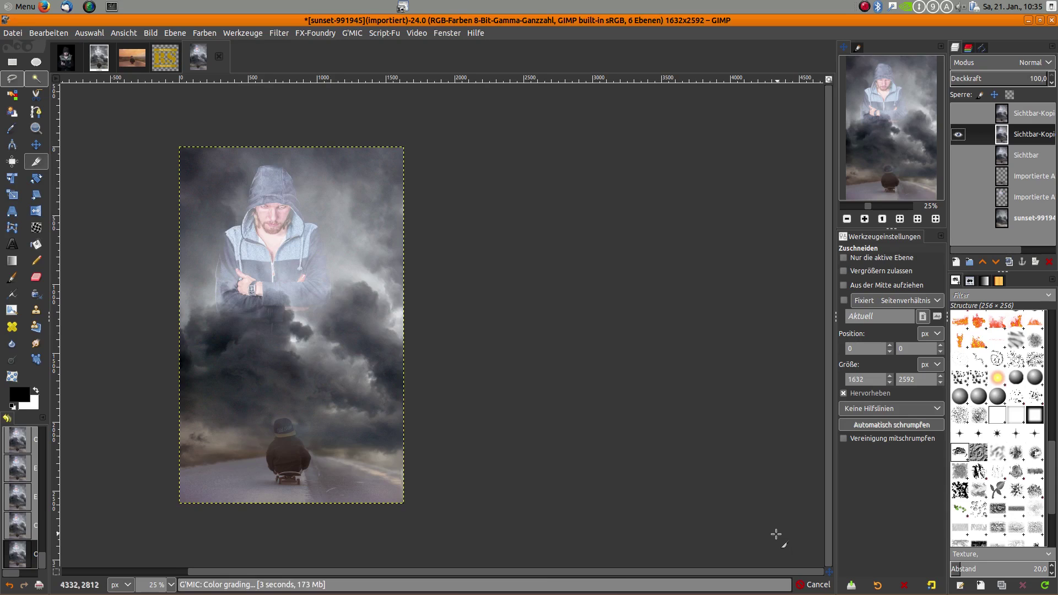
Apply G'MIC Freaky B&W with Oddness about 29.8 to the top Sichtbar-Kopie #1 layer
left_click(1030, 114)
left_click(352, 33)
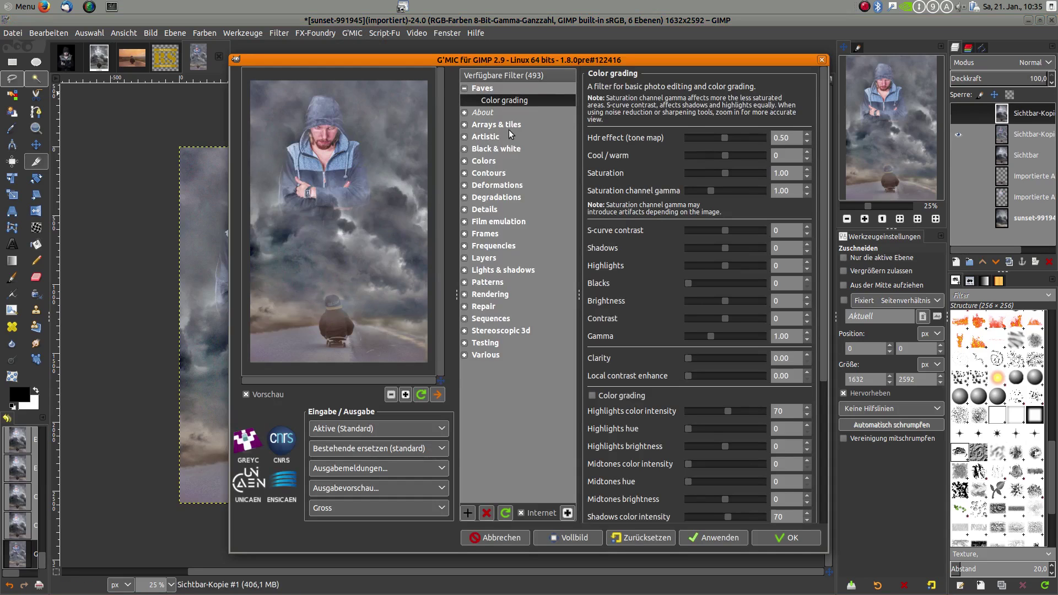
left_click(465, 148)
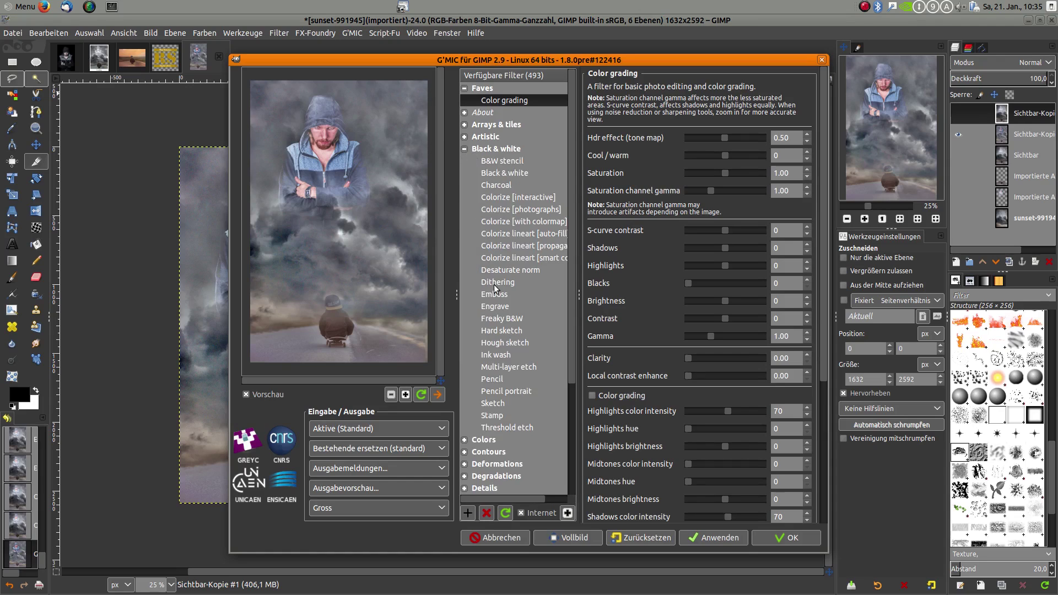
left_click(502, 319)
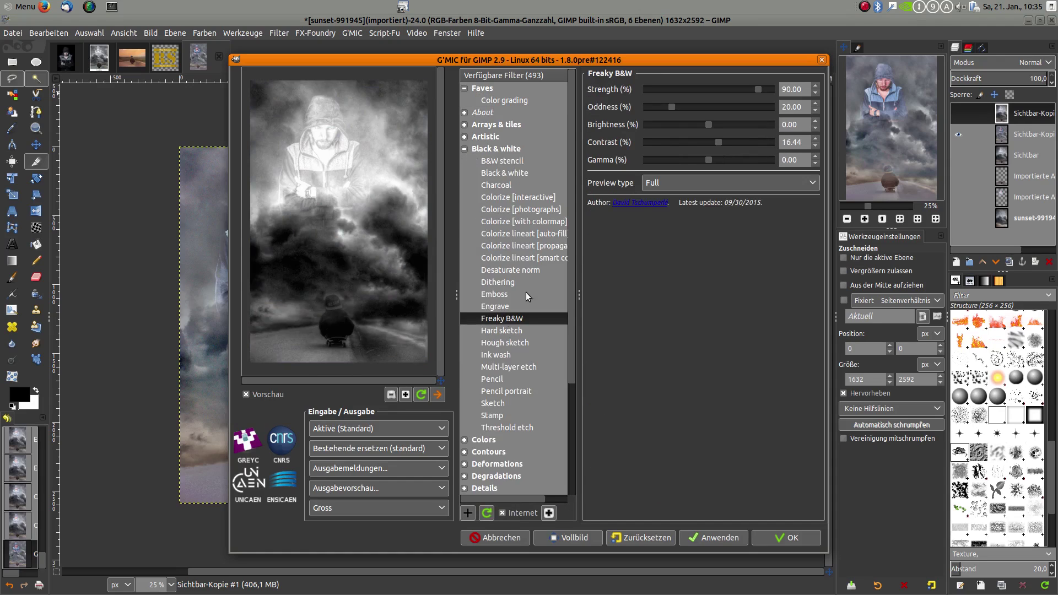
left_click(634, 539)
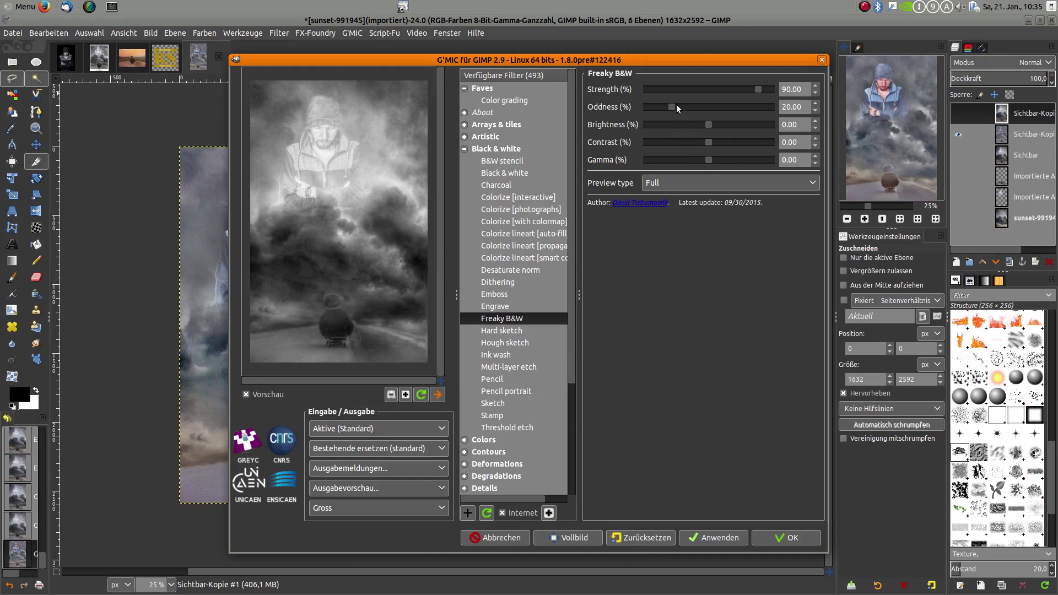
mouse_move(672, 107)
left_mouse_down()
mouse_move(683, 107)
mouse_move(670, 106)
left_mouse_up()
left_click(772, 533)
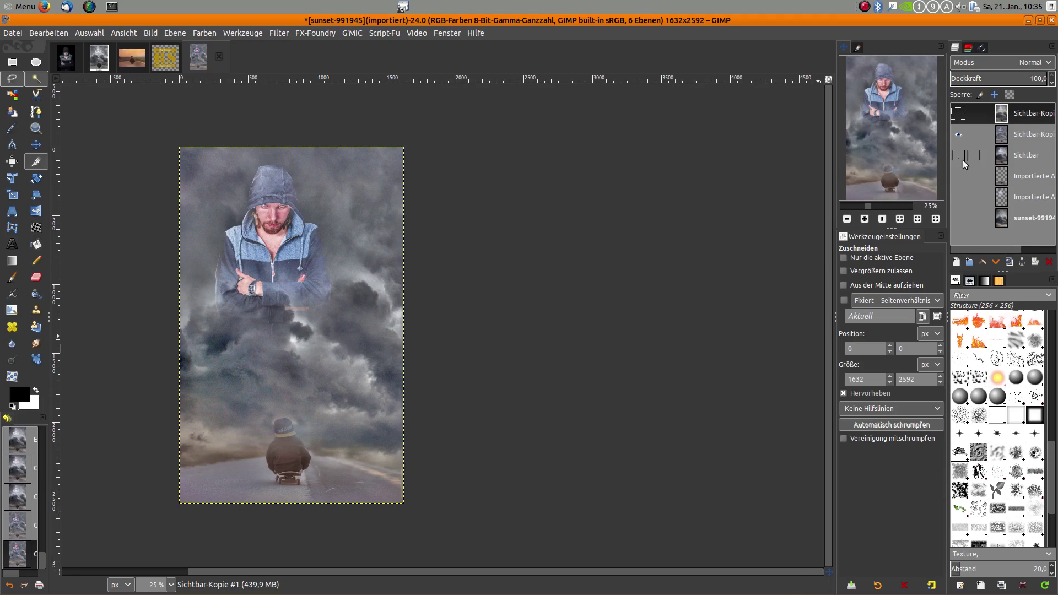
Show the black-and-white layer and lower its opacity to 60%
left_click(962, 115)
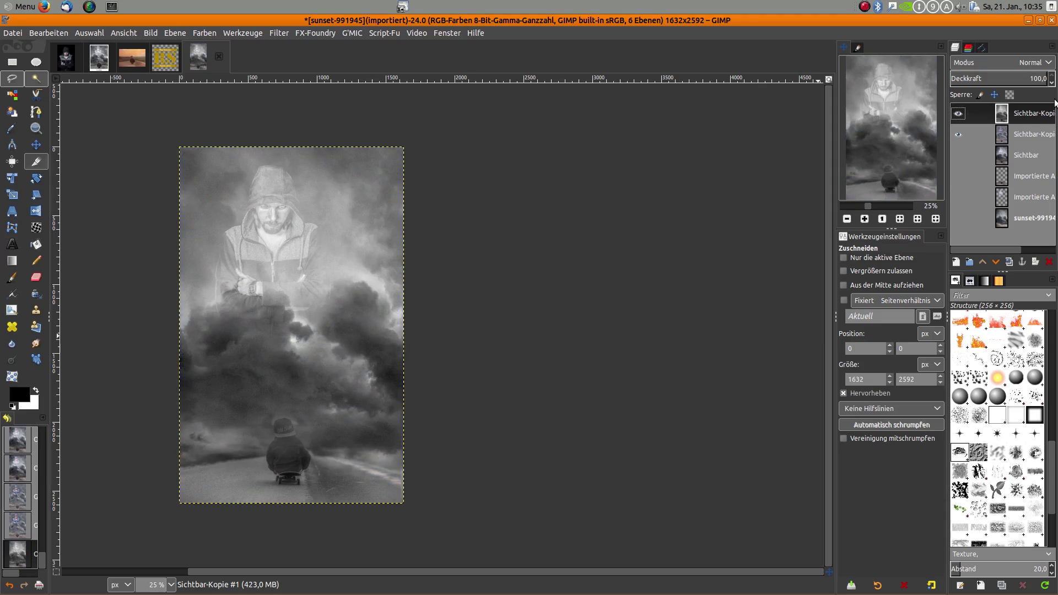
left_click(1053, 83)
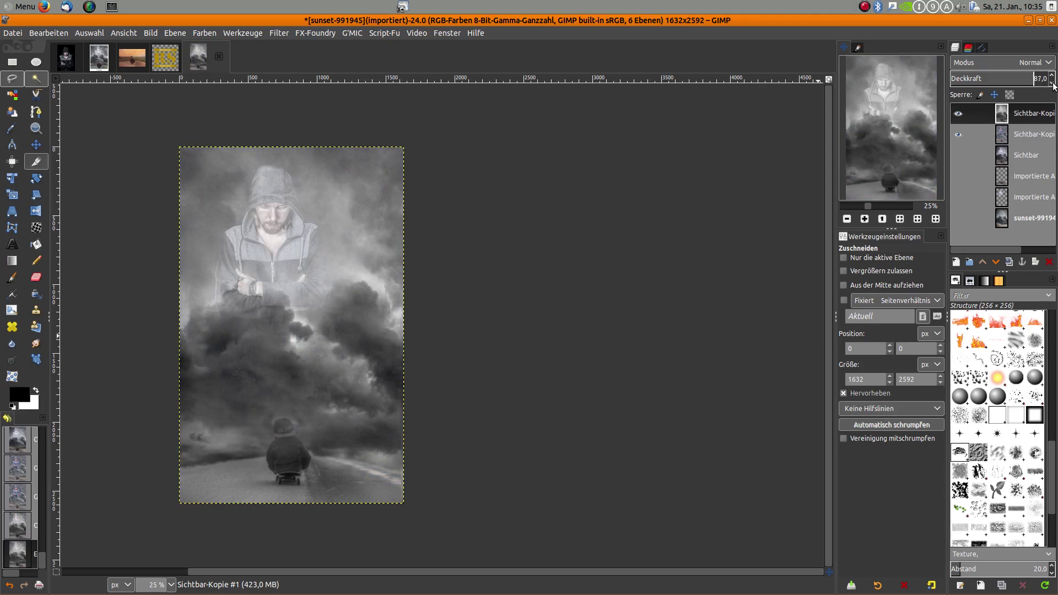
left_click(1053, 83)
type("60")
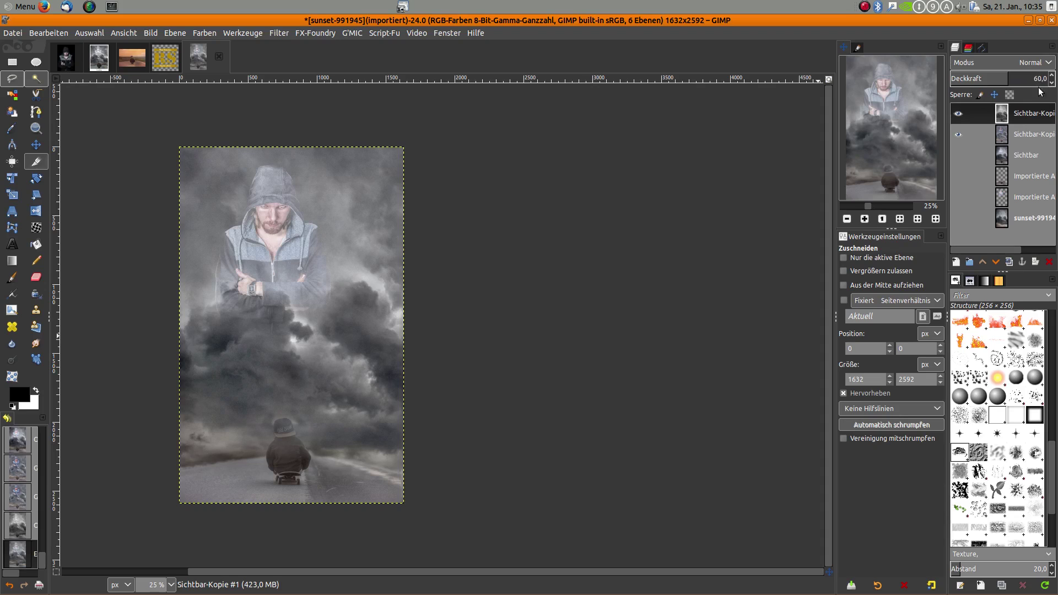
Create another layer from the visible composite and apply G'MIC Faves > Color grading to it
right_click(1029, 113)
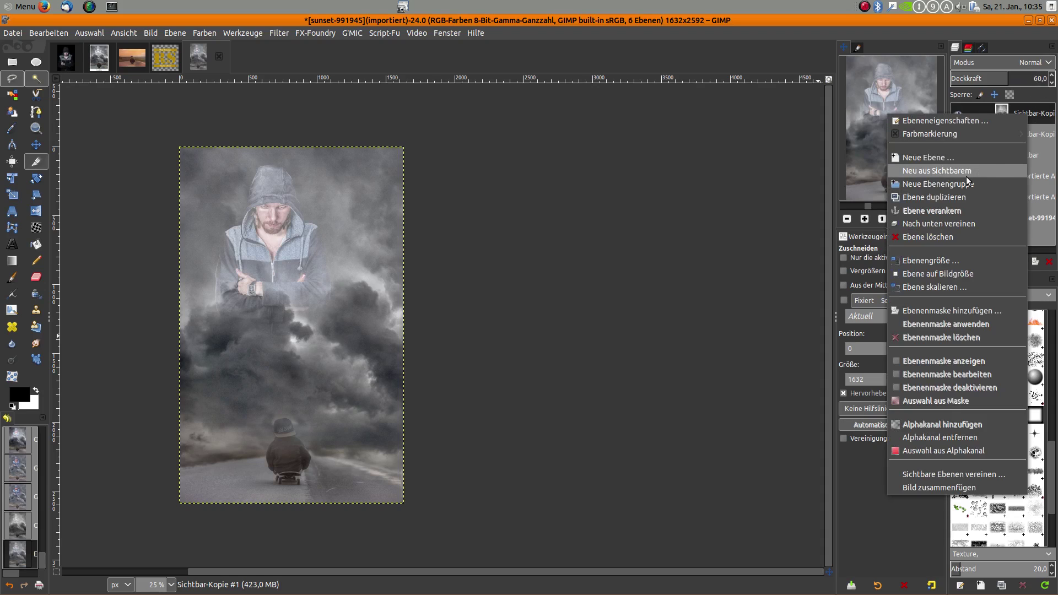
left_click(967, 175)
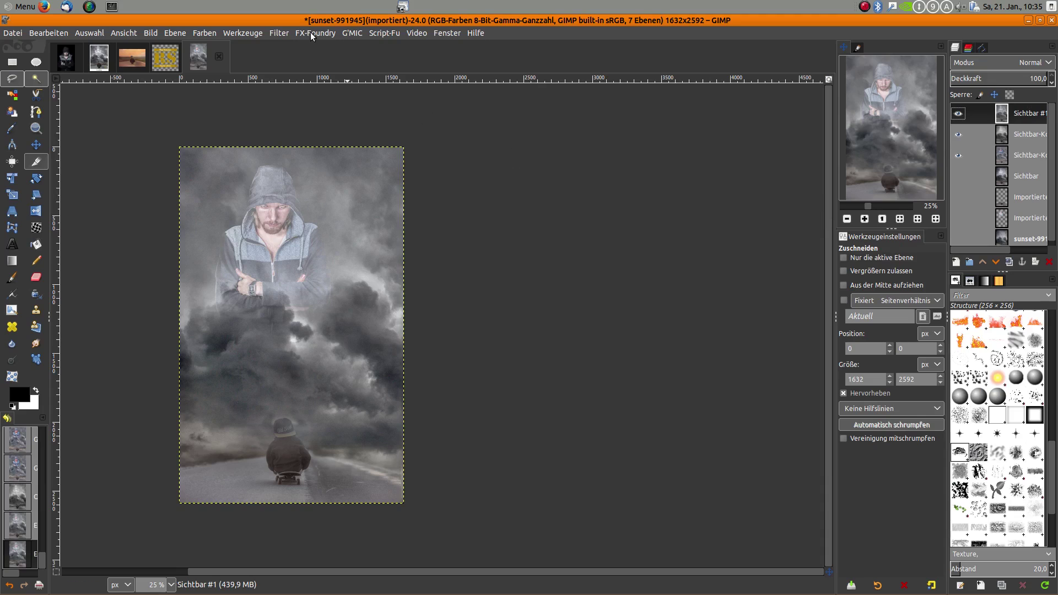
left_click(346, 35)
left_click(366, 47)
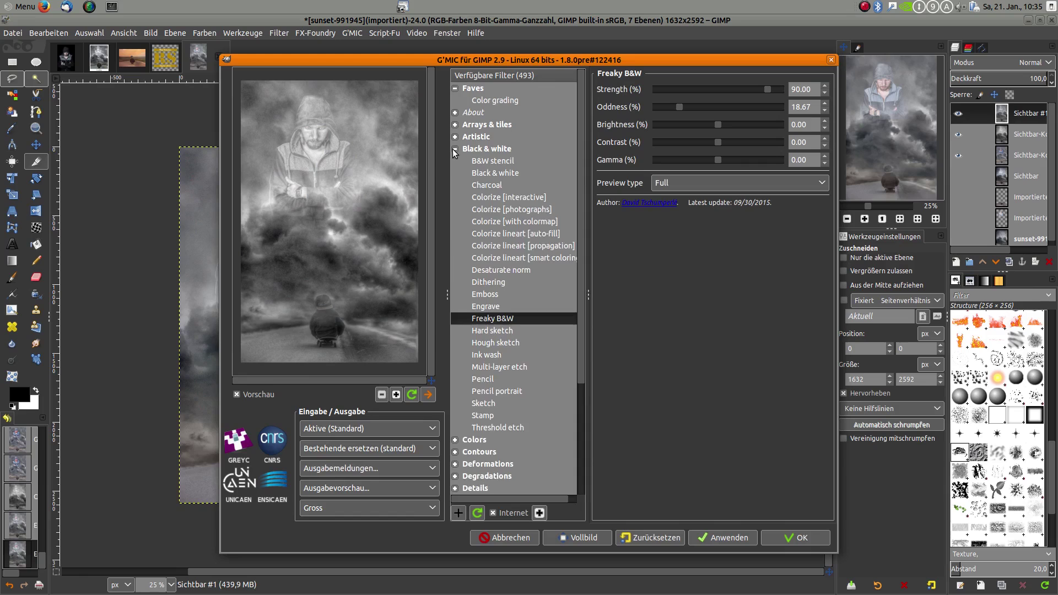
left_click(455, 149)
left_click(479, 101)
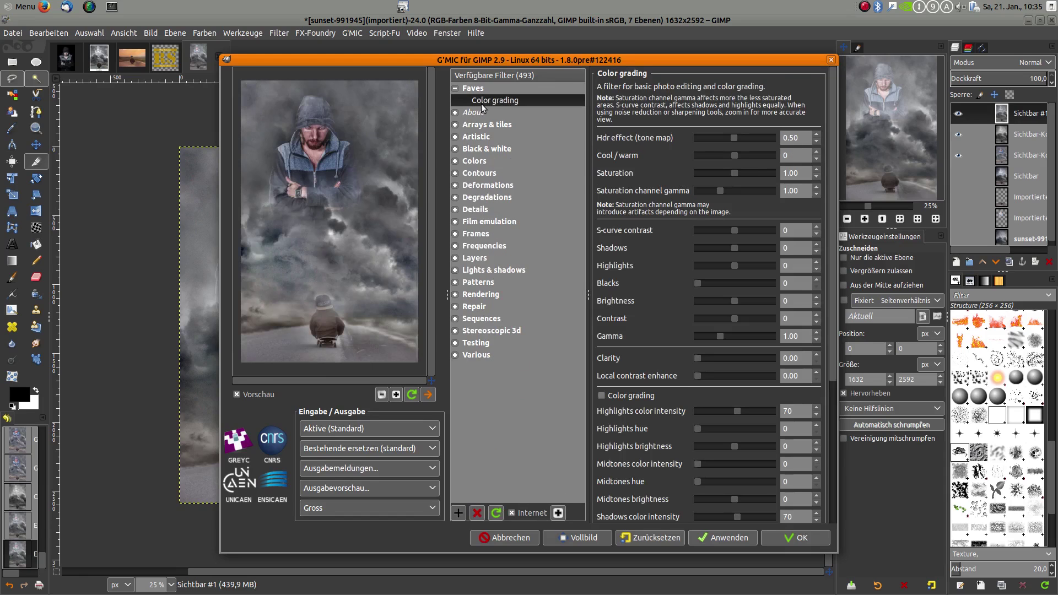
left_click(799, 543)
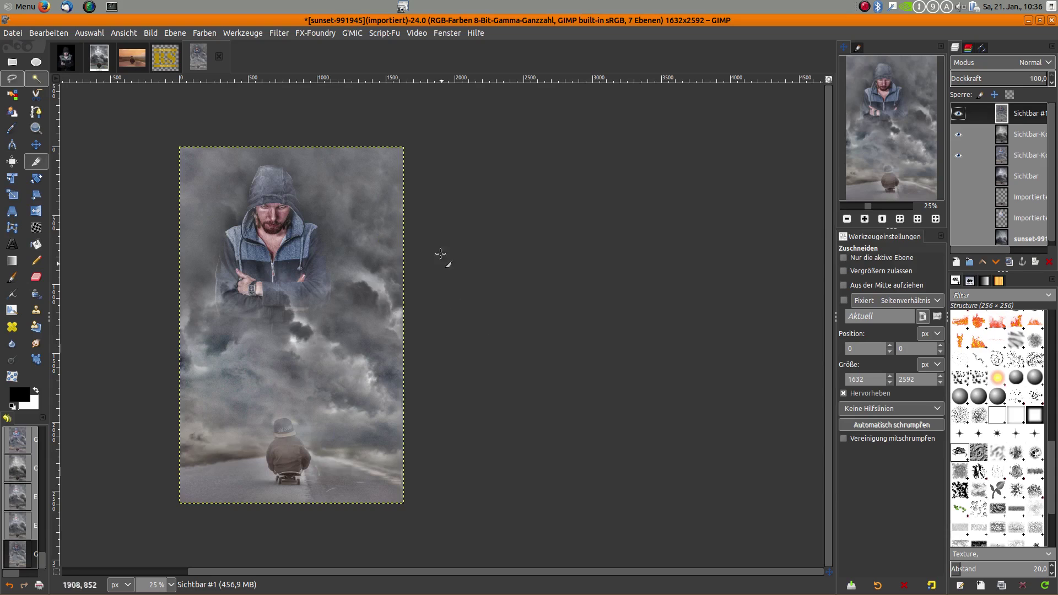
Apply the G'MIC Frames > Polaroid frame, enlarging the image to 1730×2913
left_click(349, 31)
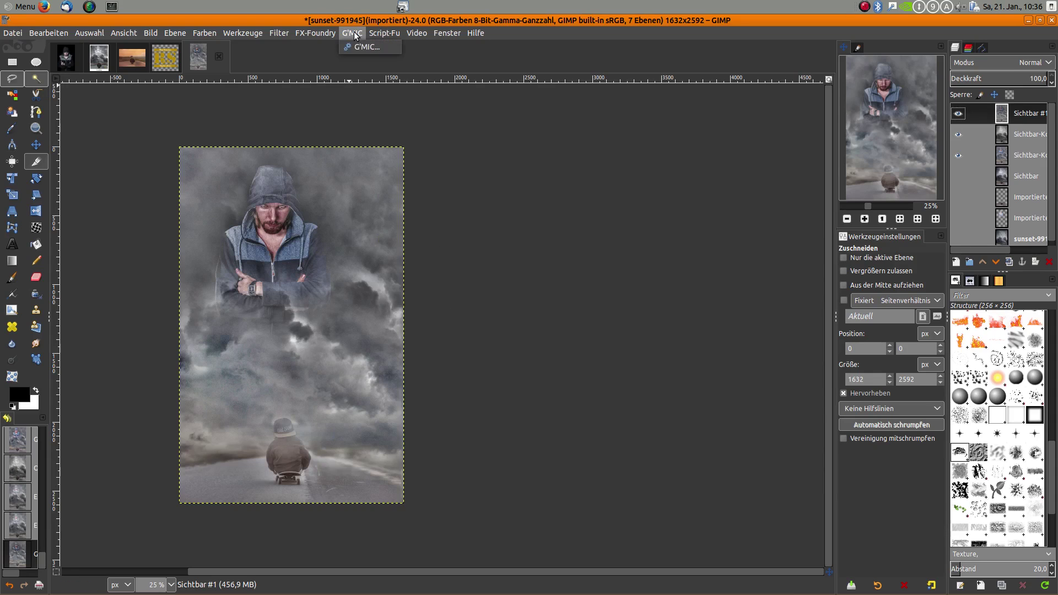
left_click(366, 47)
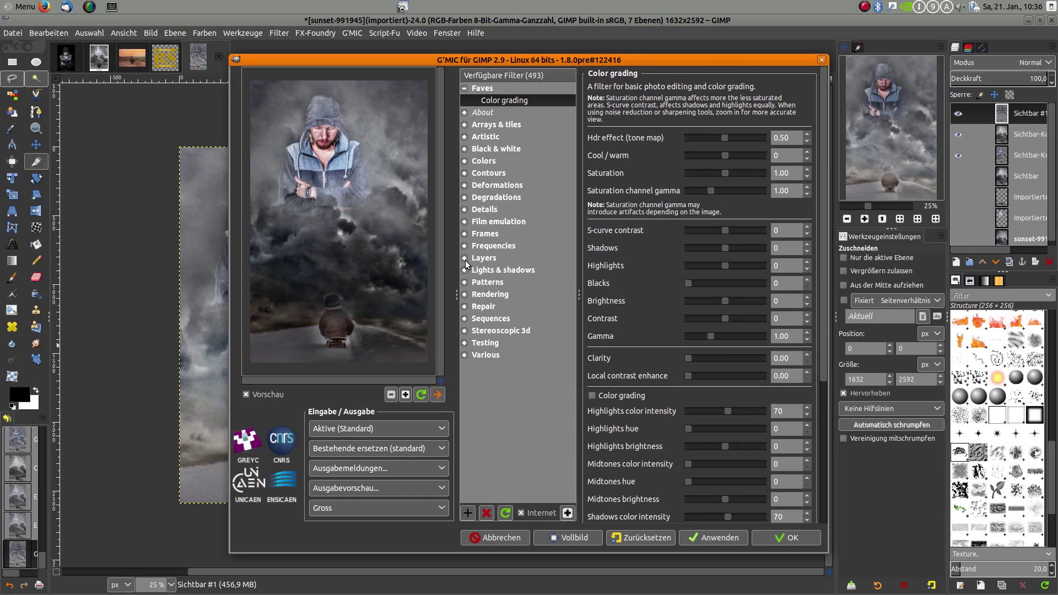
left_click(464, 234)
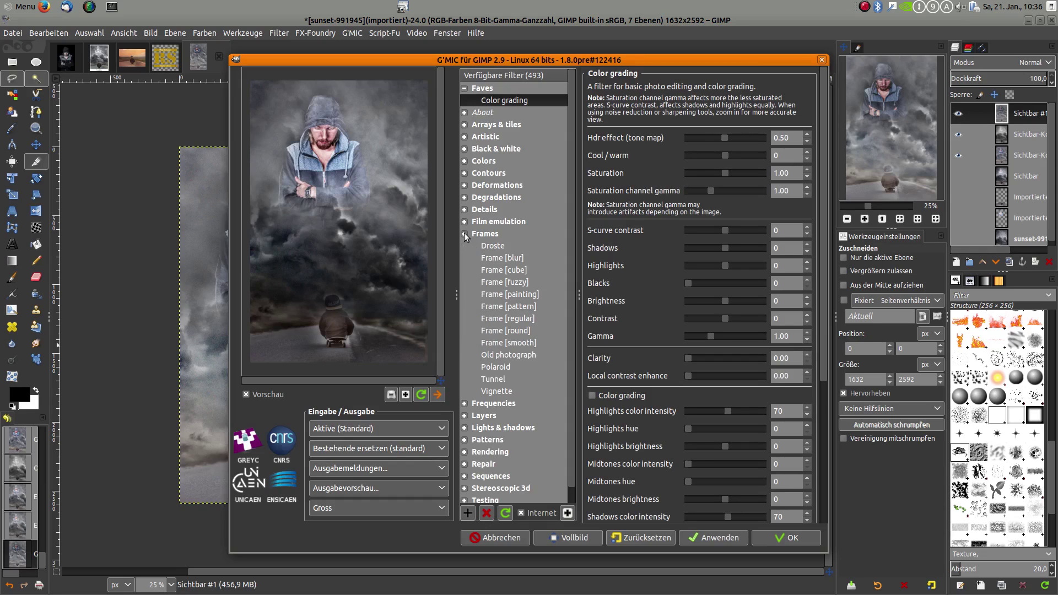
left_click(504, 369)
left_click(793, 536)
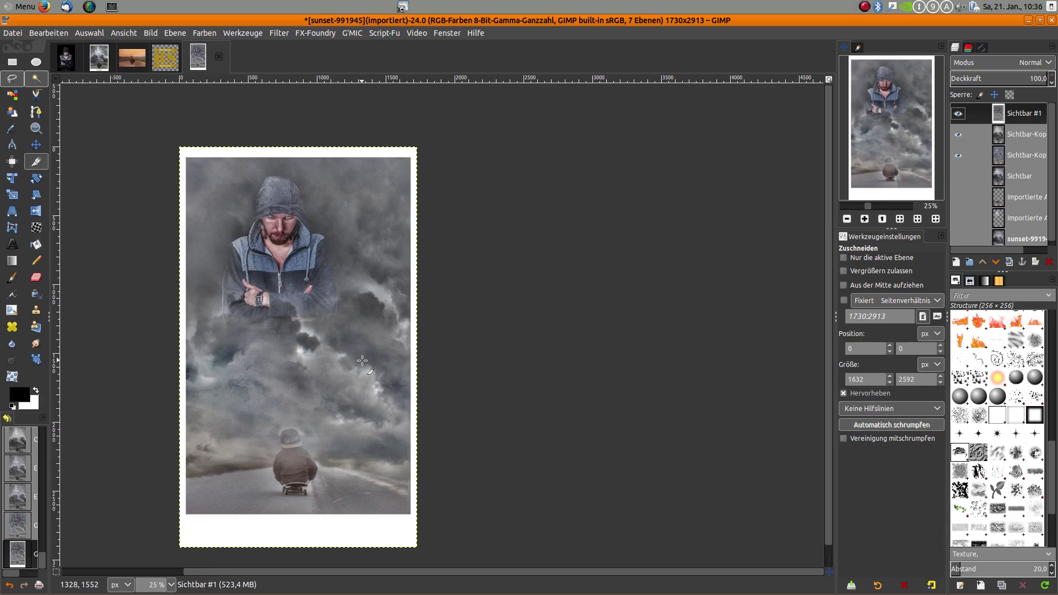
key("minus")
Type 'Looking' in the Polaroid's bottom border and enlarge it to about 109 px
left_click(12, 245)
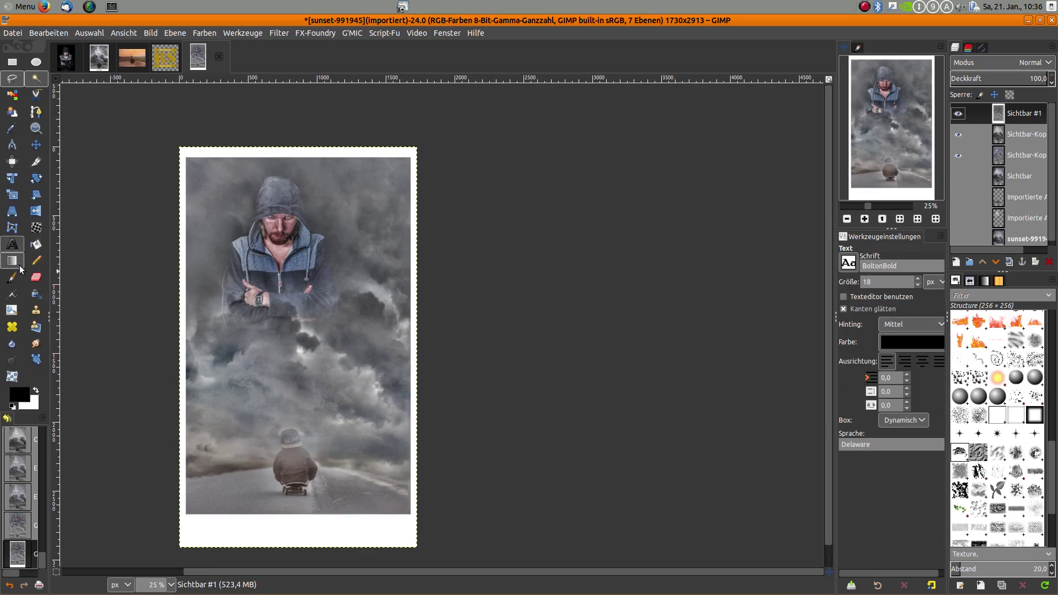
left_click(258, 521)
type("Lo")
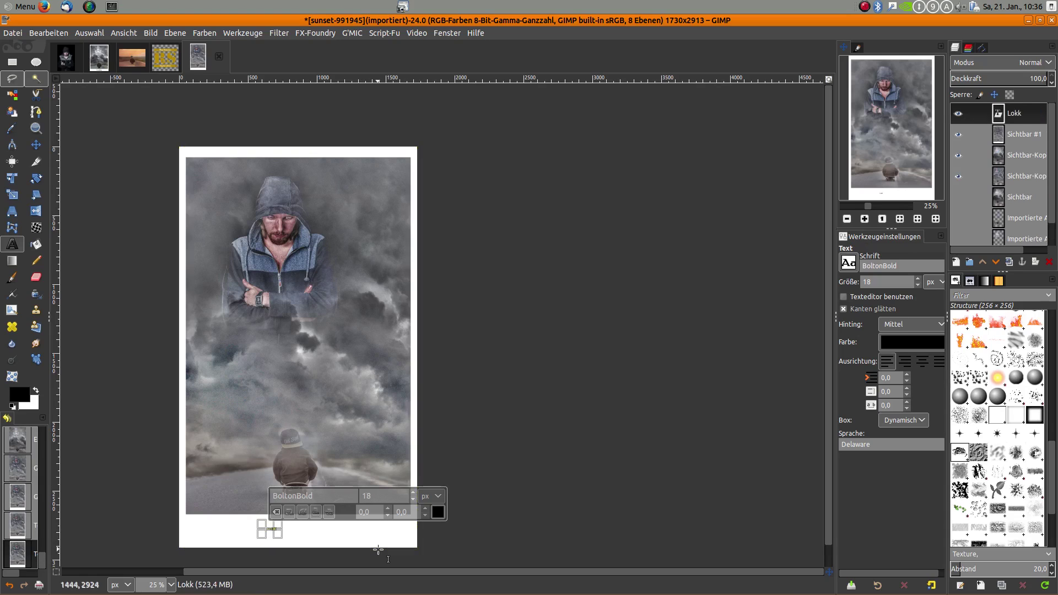
key("BackSpace")
type("ooking")
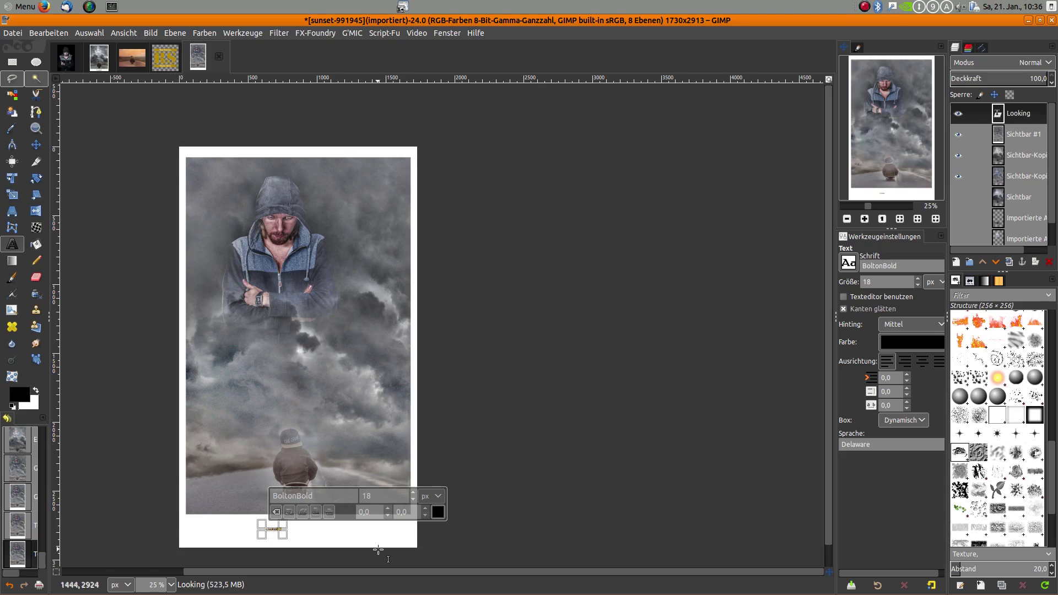
scroll(309, 546, "up", 1)
scroll(215, 524, "up", 2)
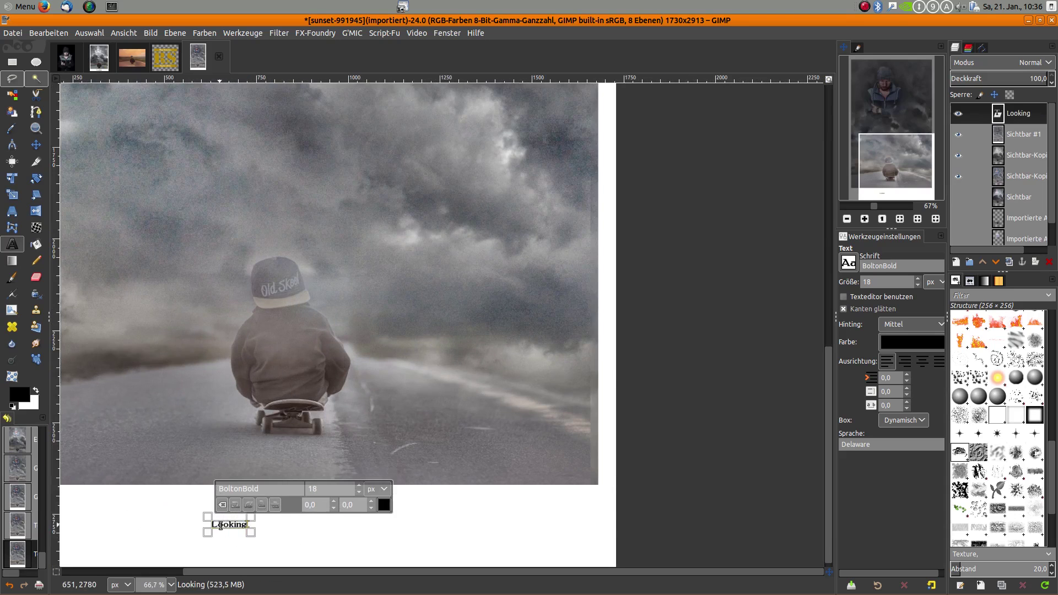
left_click_drag(211, 525, 270, 529)
left_click(360, 484)
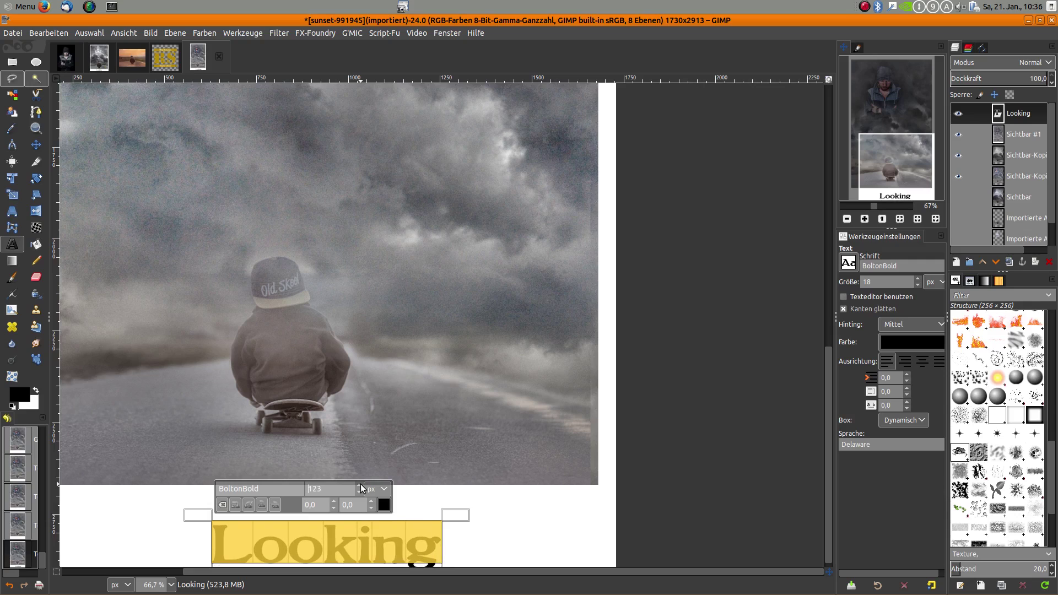
scroll(662, 479, "down", 1, "ctrl")
scroll(604, 466, "down", 1, "ctrl")
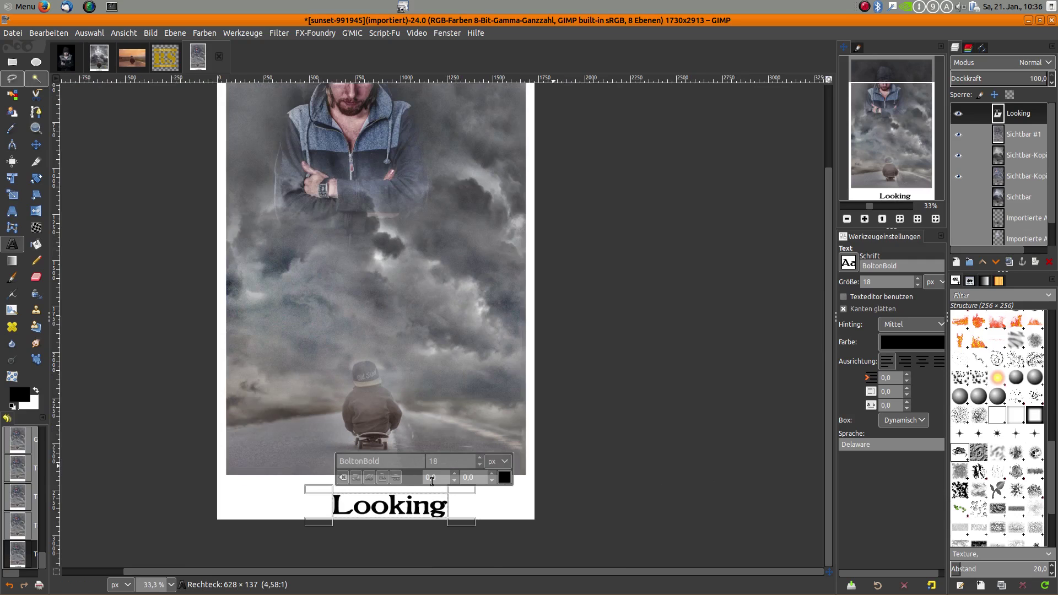
Centre the 'Looking' text layer horizontally on the image and nudge it slightly up
left_click(41, 149)
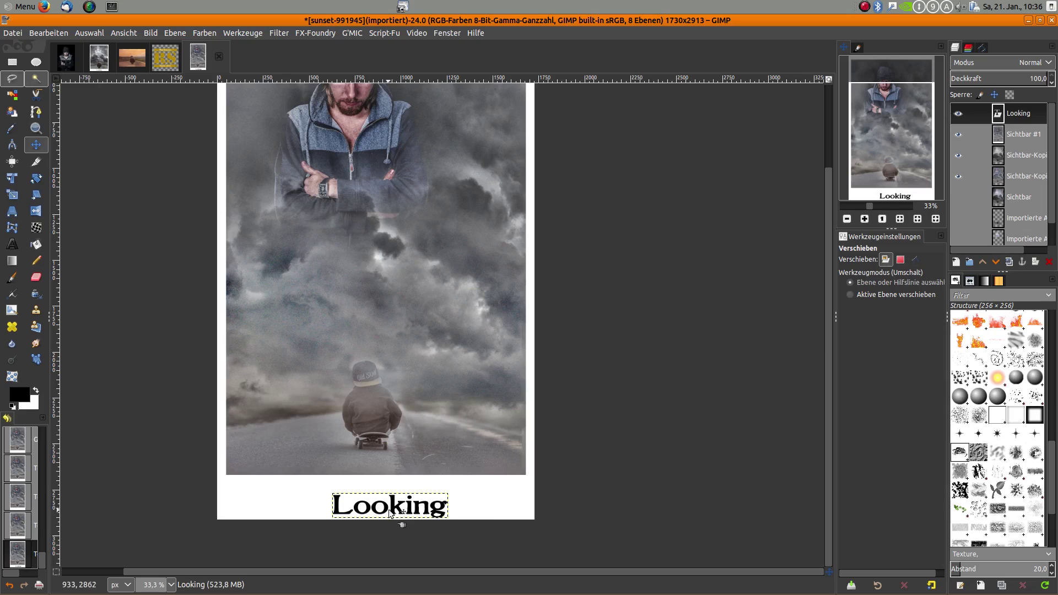
left_click(12, 161)
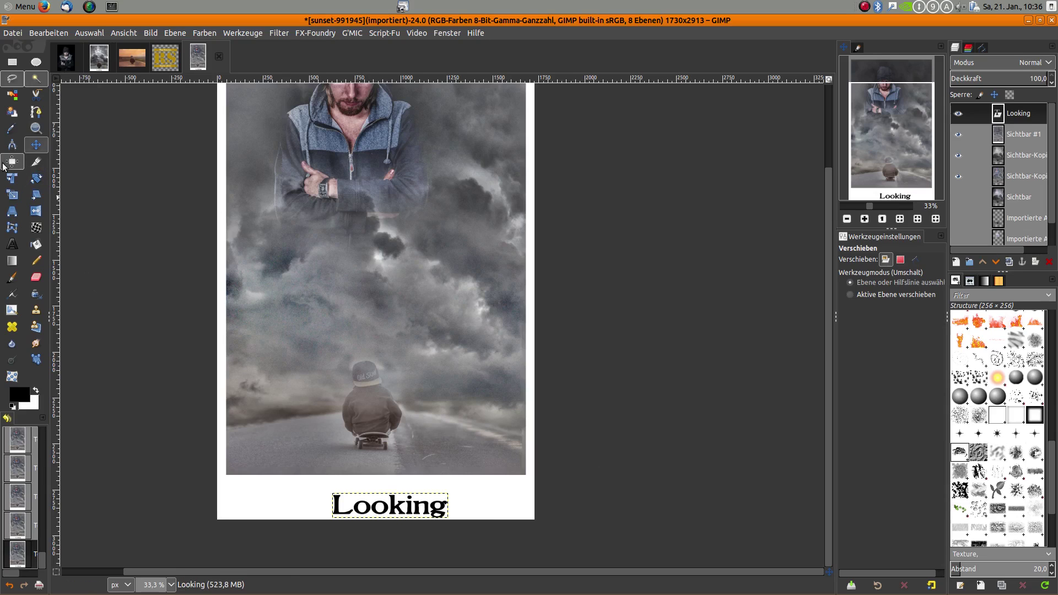
left_click(395, 501)
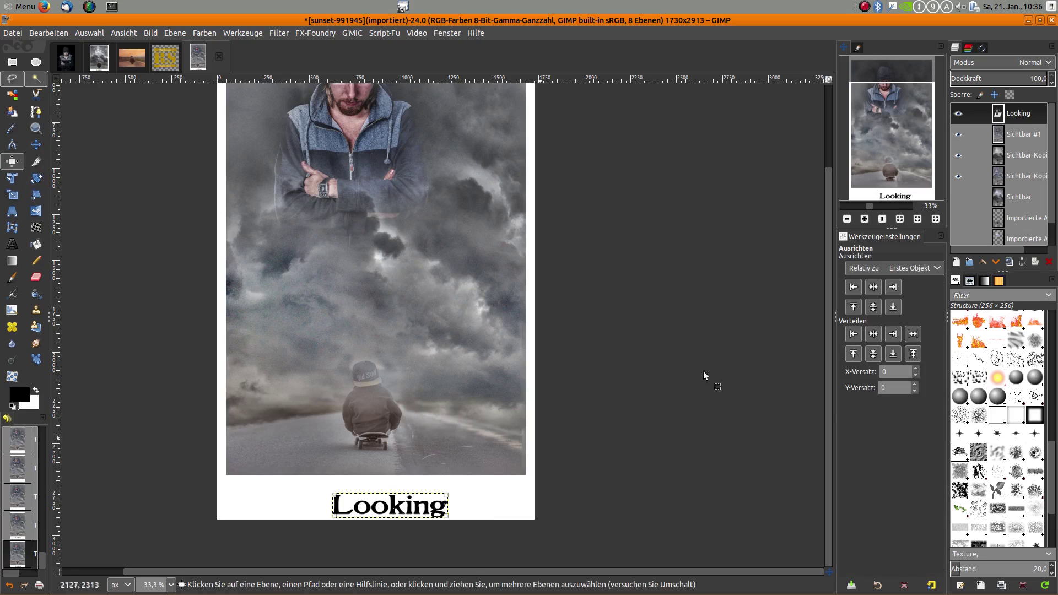
left_click(873, 287)
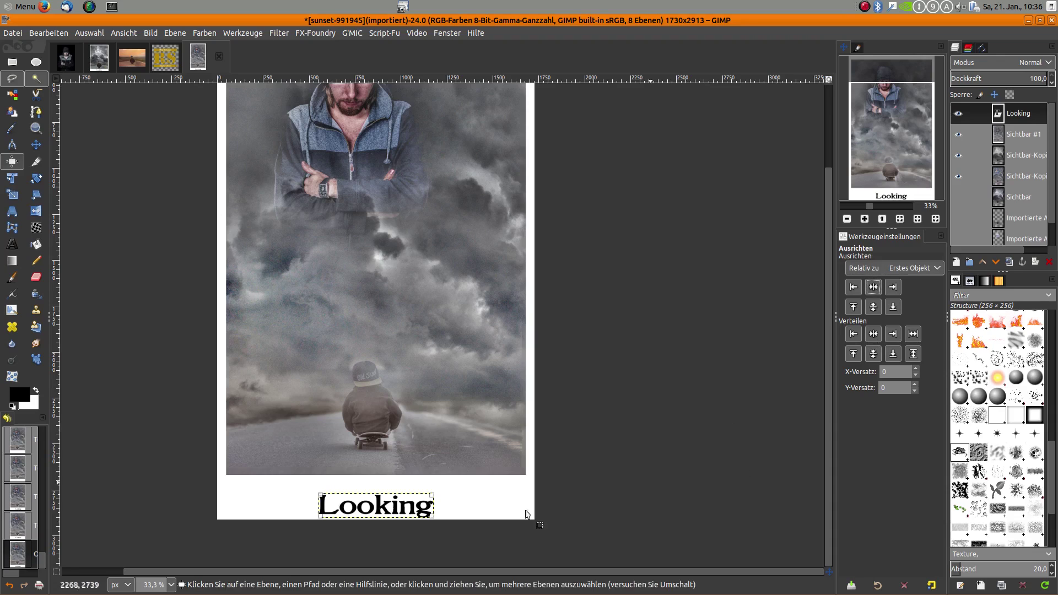
left_click(382, 505)
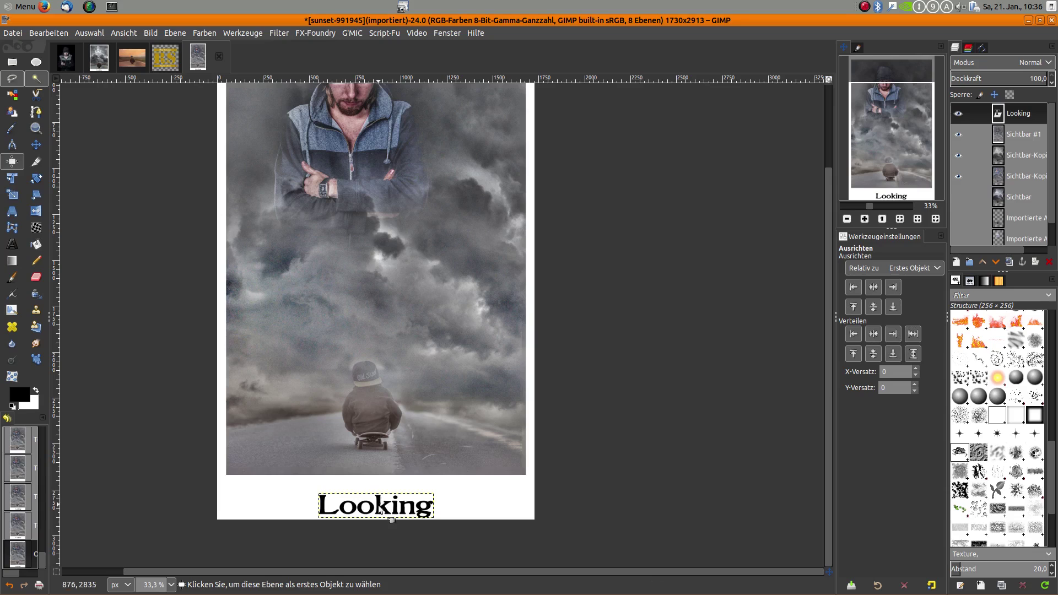
left_click(36, 145)
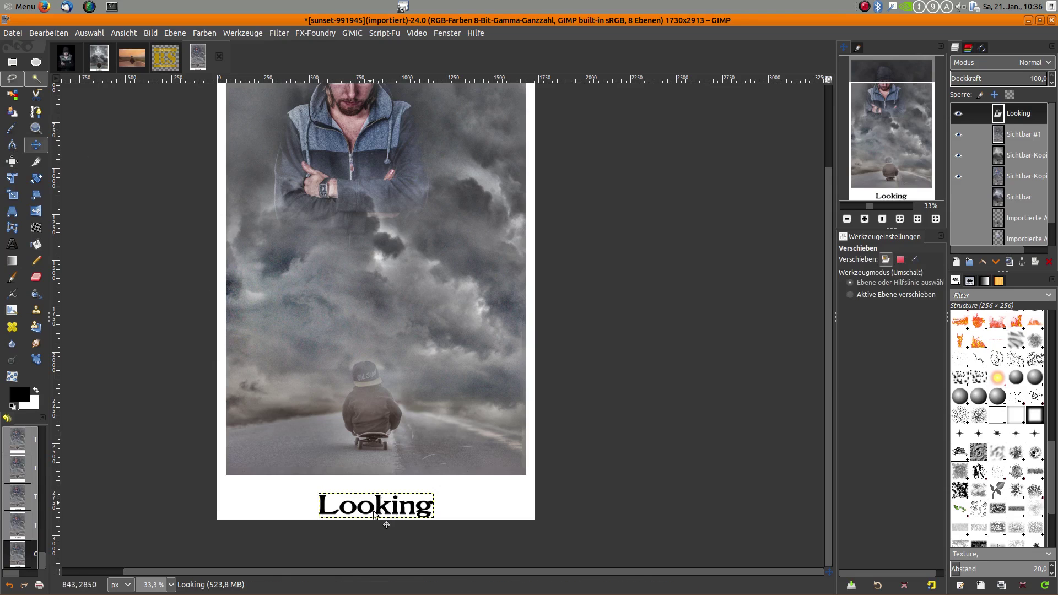
left_click_drag(378, 507, 423, 498)
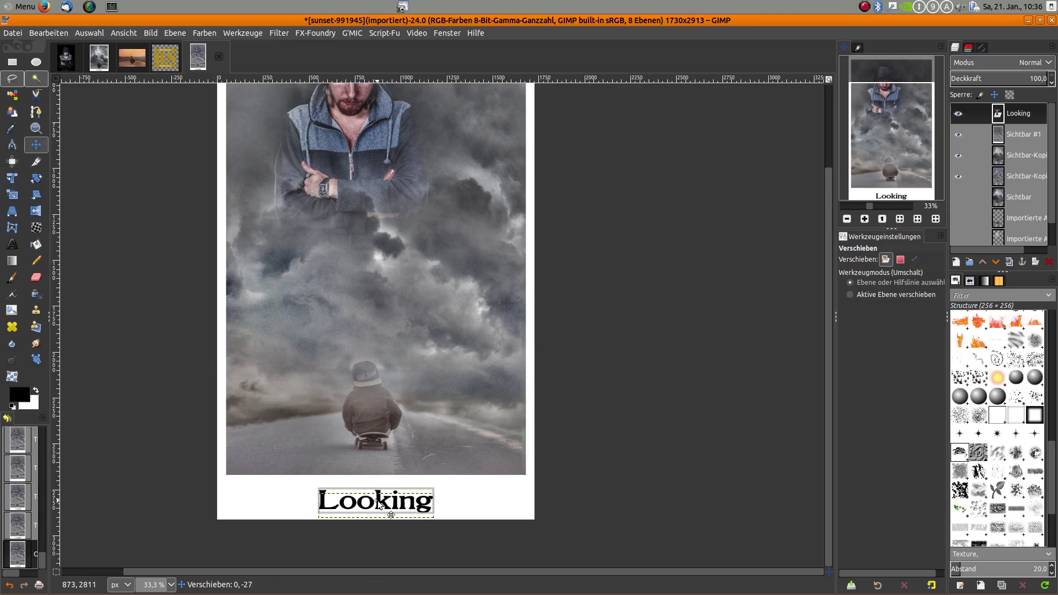
Bring the RS logo image in as a layer and scale it to about half size
left_click(160, 60)
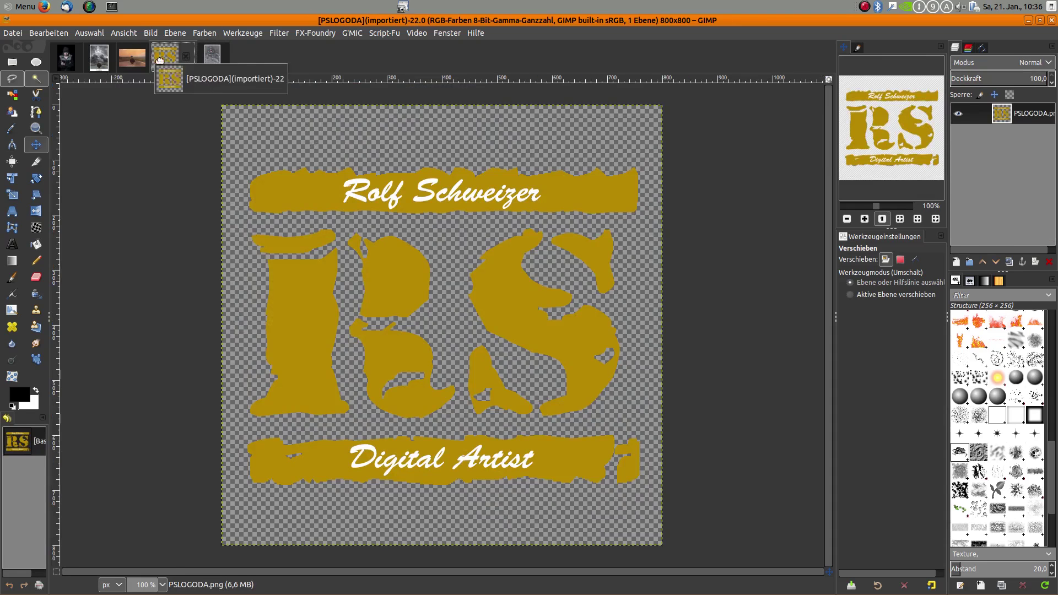
left_click(215, 60)
left_click_drag(215, 61, 467, 429)
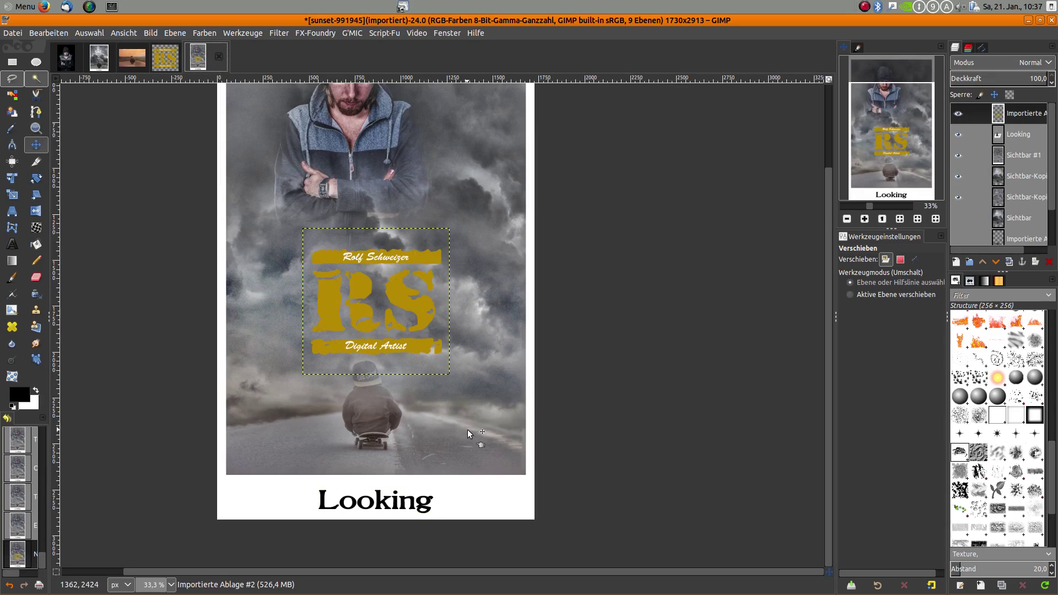
left_click(11, 194)
left_click(378, 279)
left_click_drag(306, 231, 388, 305)
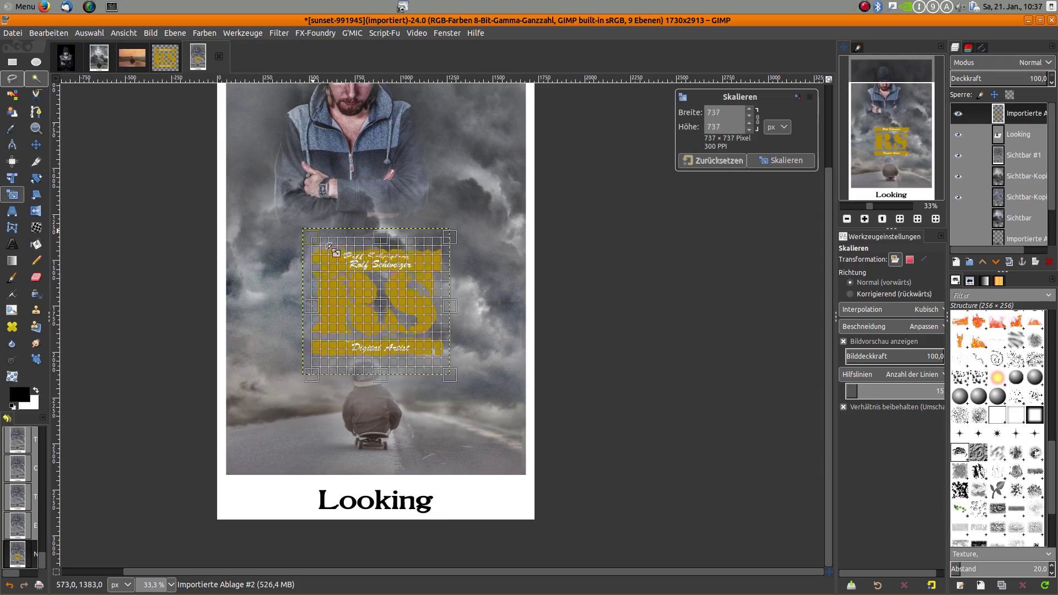
left_click(780, 161)
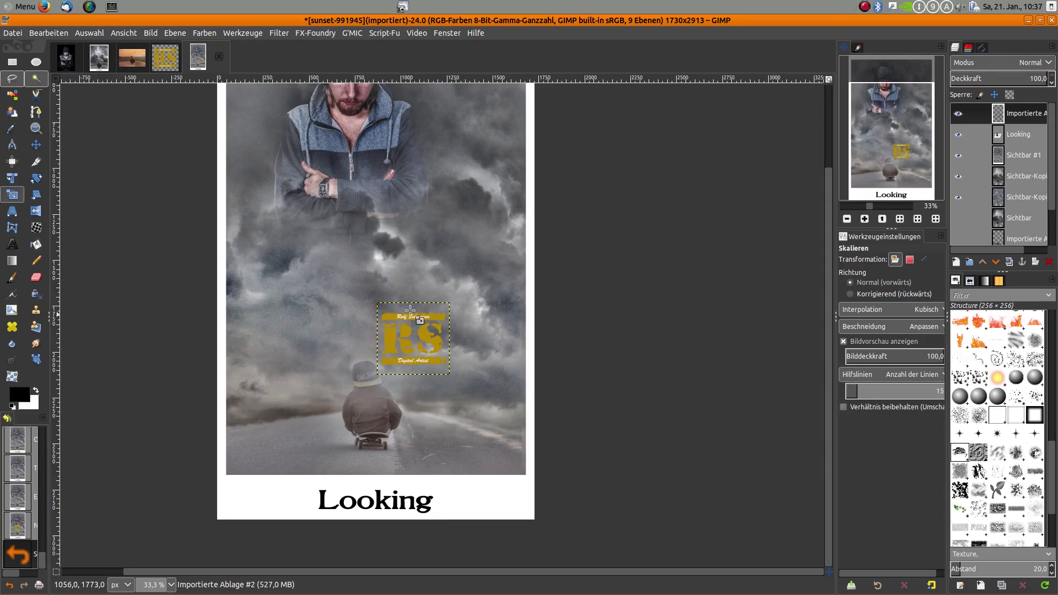
Move the RS logo into the photo's lower-right corner
left_click(36, 144)
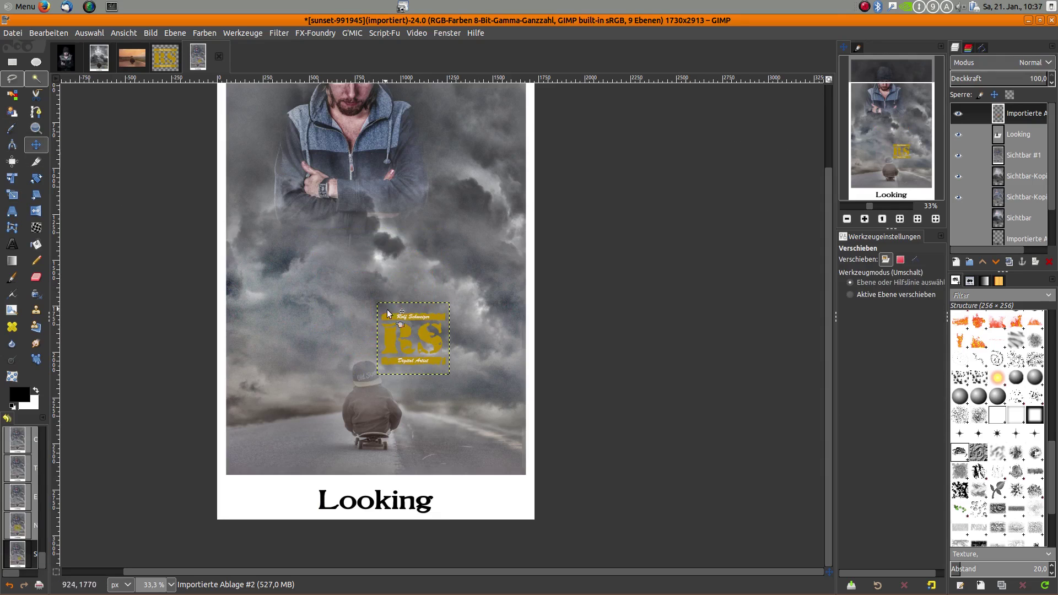
left_click_drag(408, 341, 484, 446)
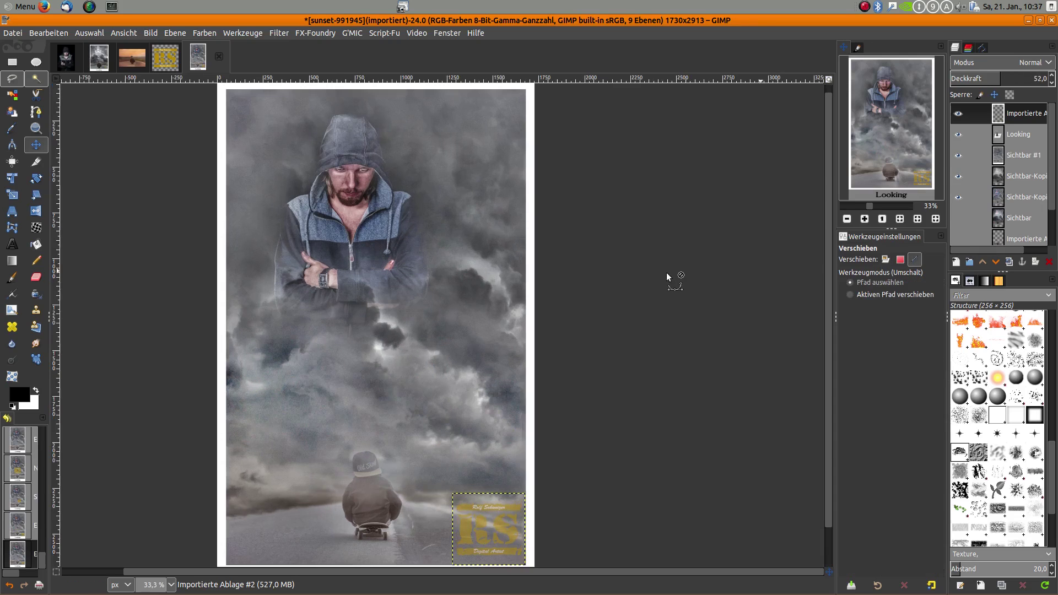
left_click(1018, 134)
key("minus")
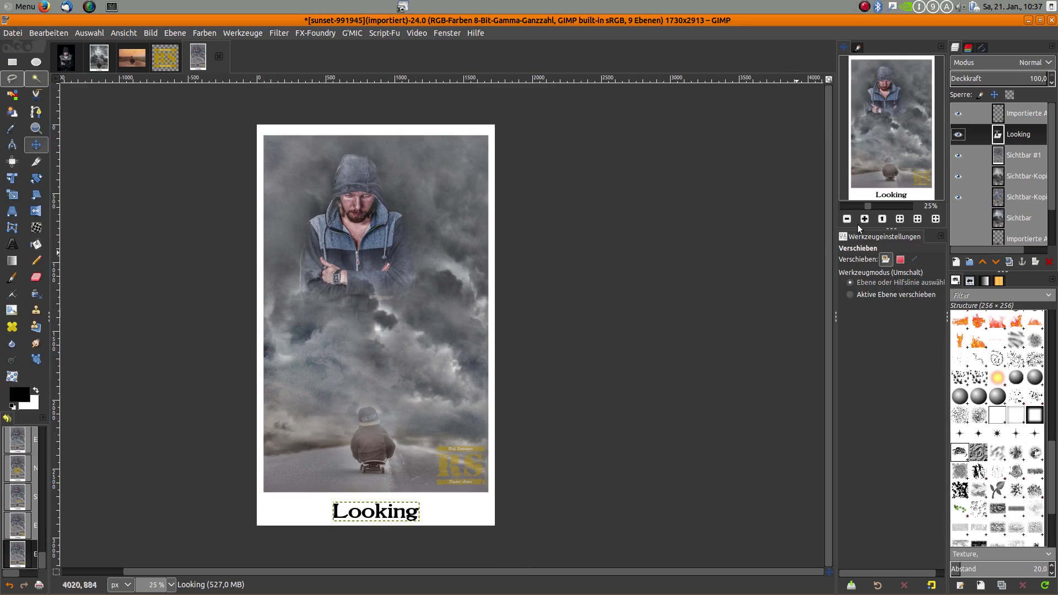
left_click(1019, 156)
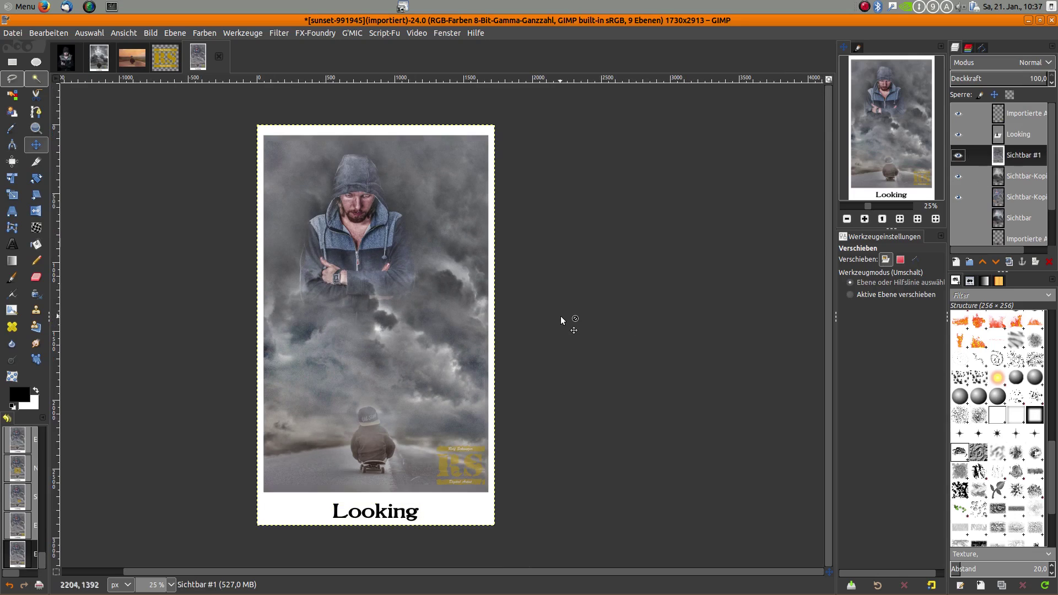